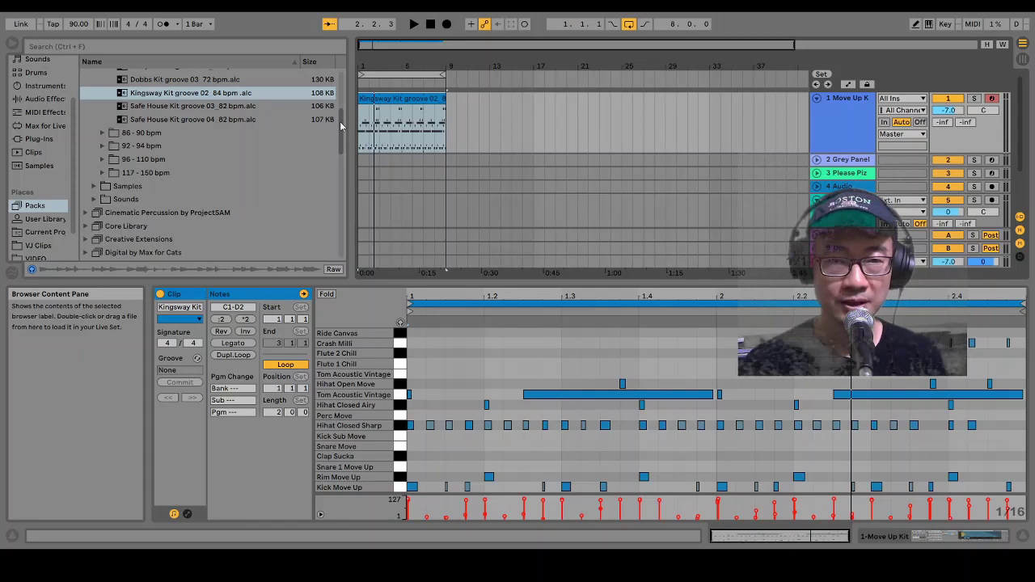
- Collapse the Chop and Swing pack, look through the installed packs, and expand the list of available packs
scroll(340, 121, up, 5)
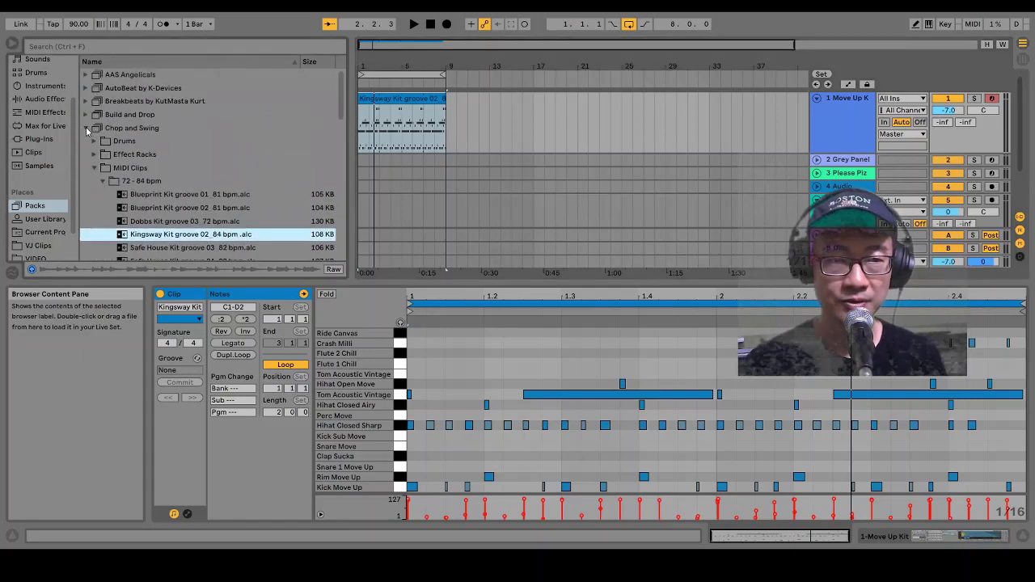
click(86, 128)
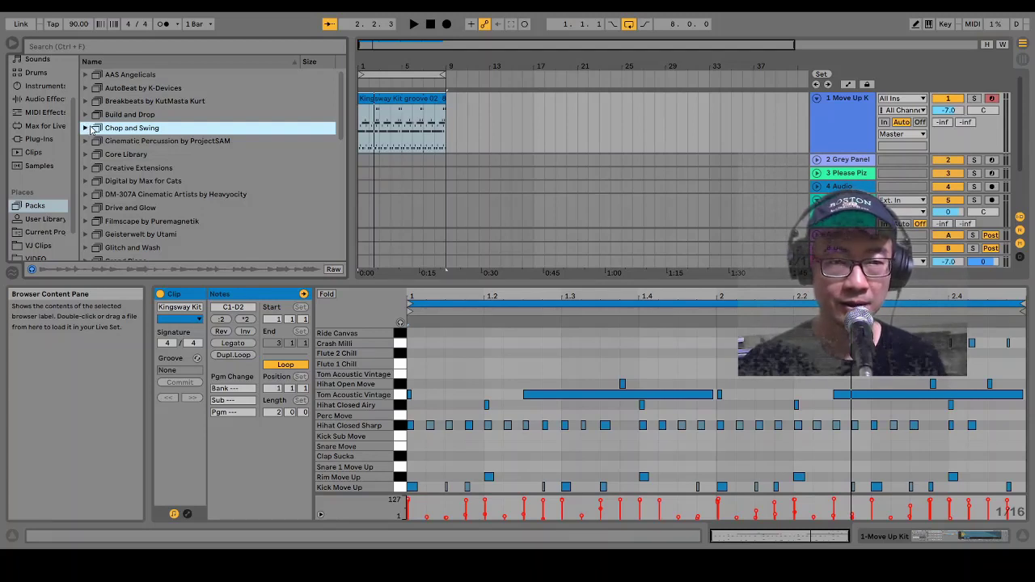
click(52, 209)
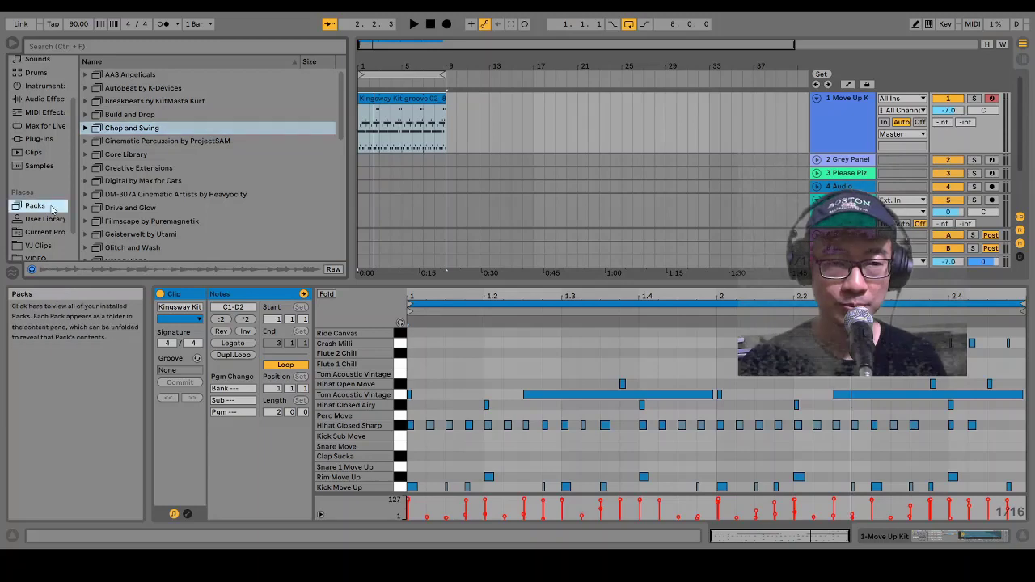
scroll(338, 159, down, 3)
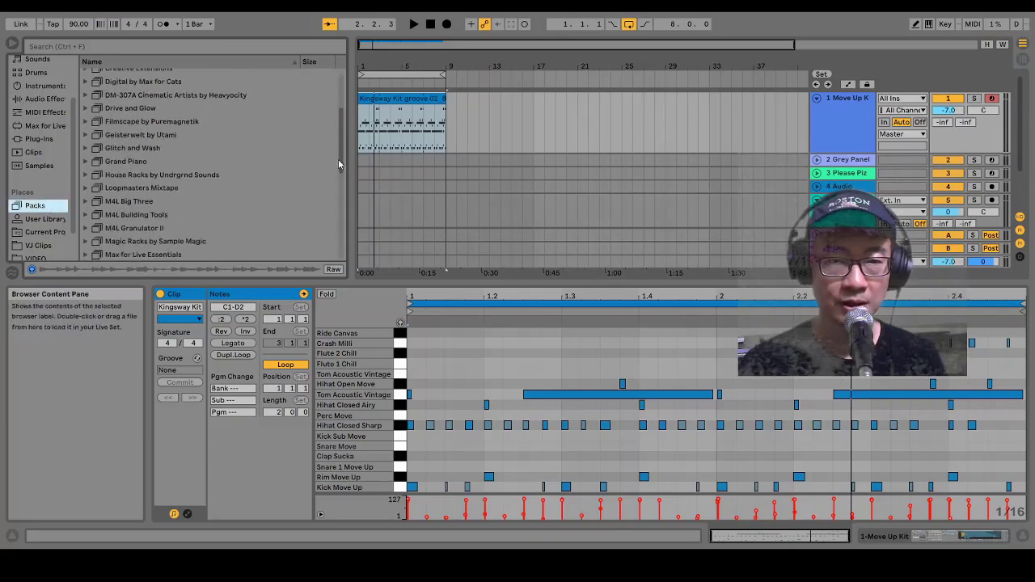
scroll(338, 165, down, 5)
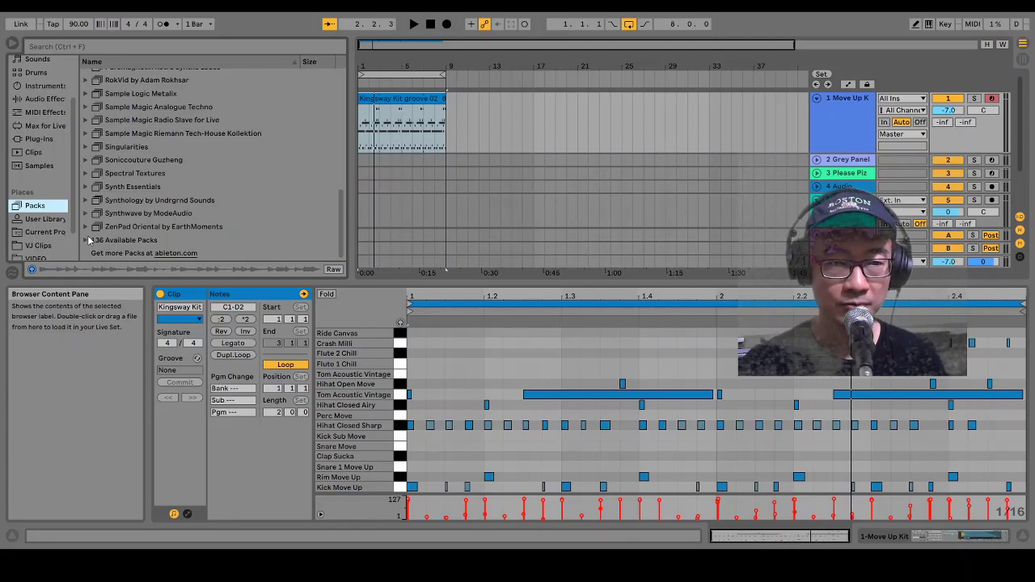
click(88, 236)
scroll(341, 113, down, 3)
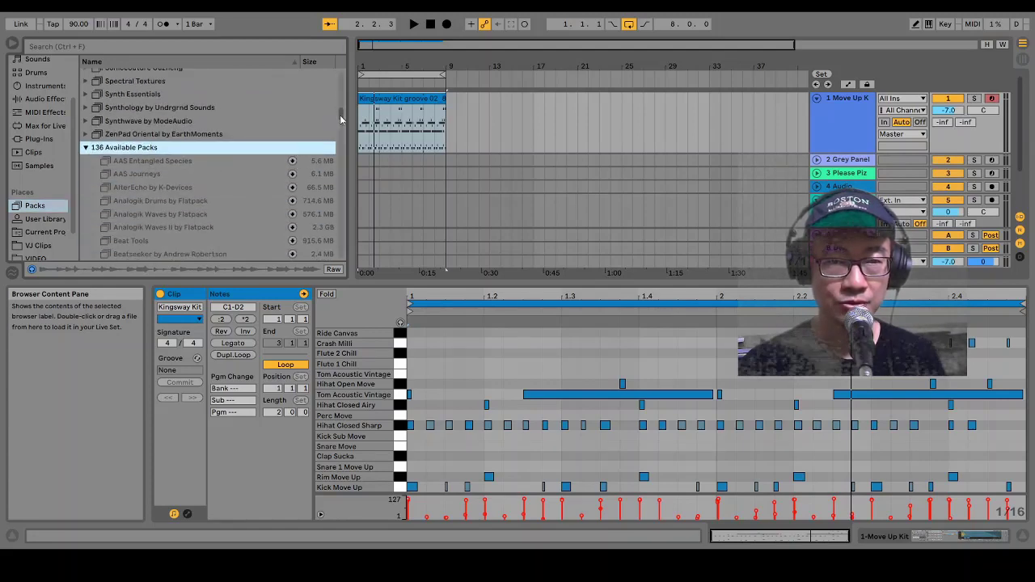
scroll(341, 121, up, 10)
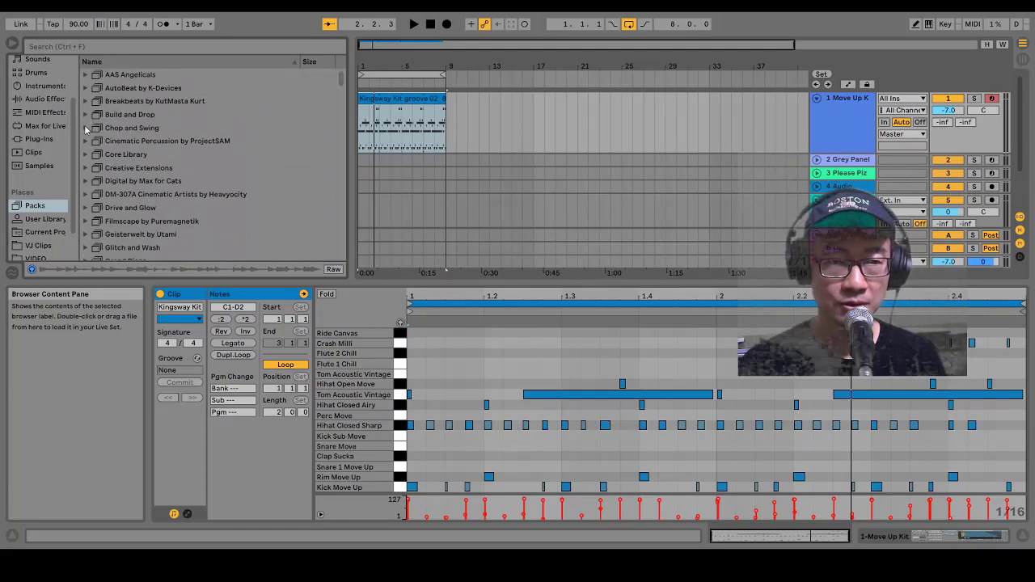
- Reopen the Chop and Swing pack and select Kingsway Kit groove 02 84 bpm.alc among its 72 - 84 bpm MIDI clips
click(86, 127)
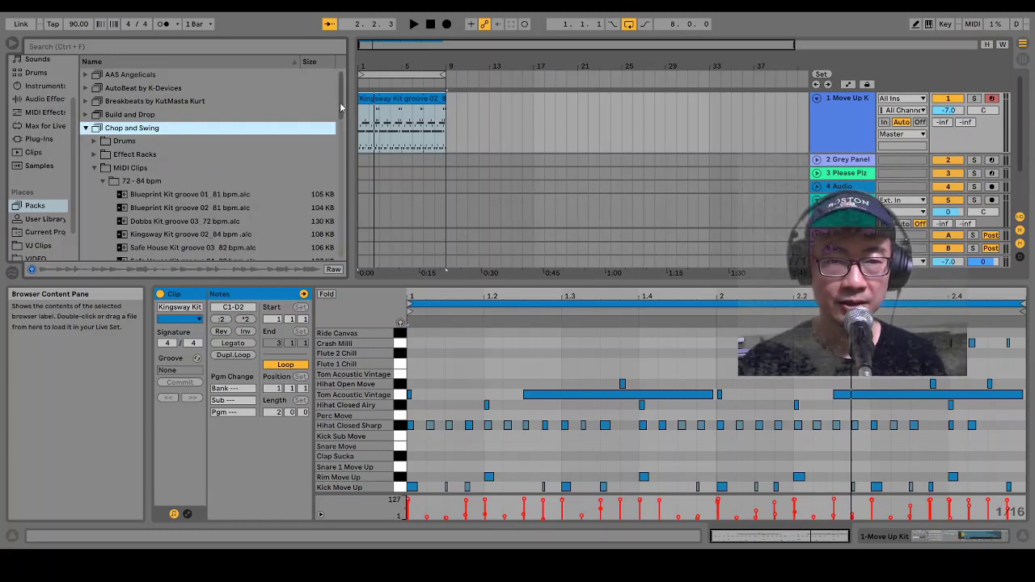
drag(341, 108, 342, 123)
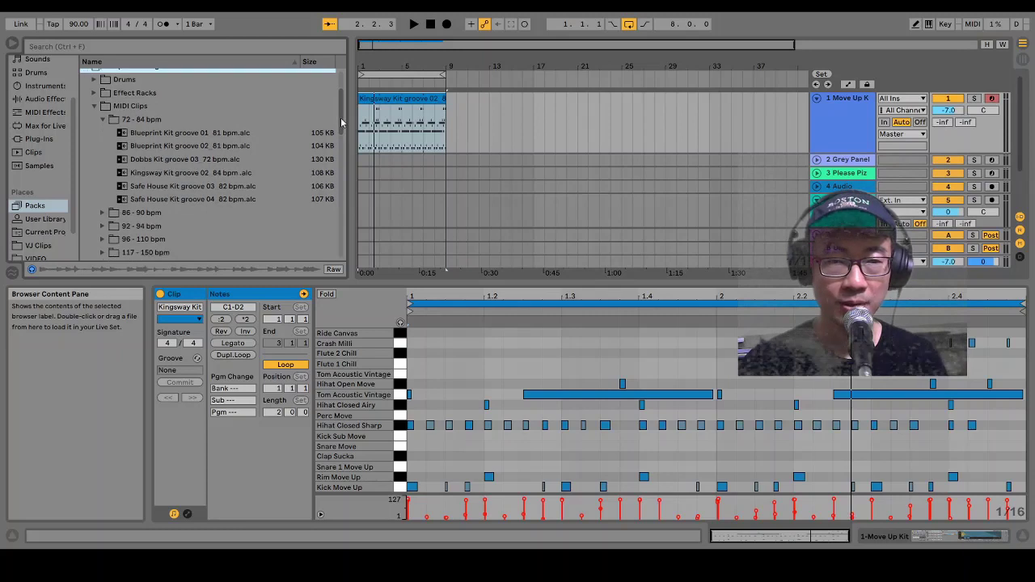
click(211, 173)
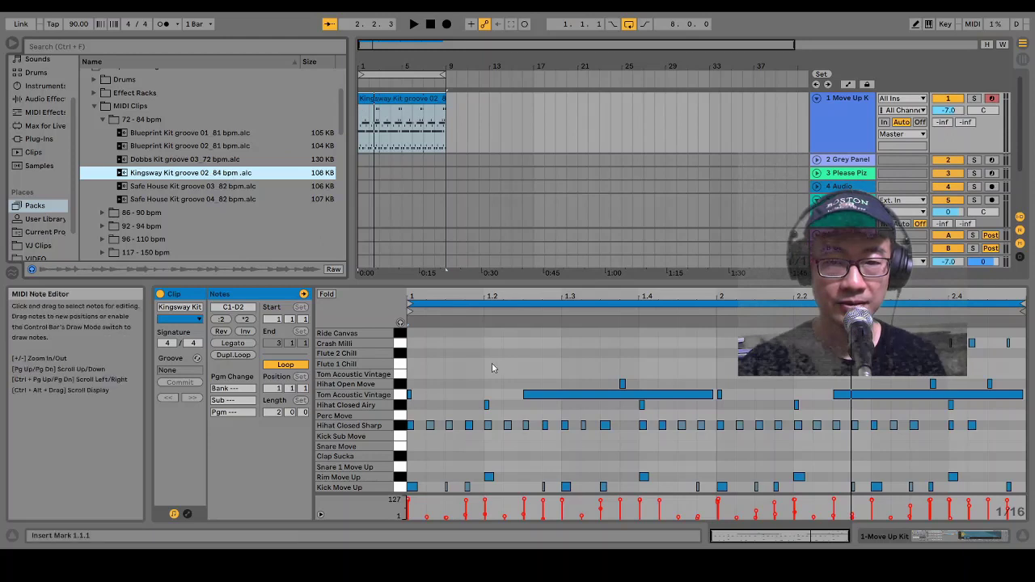
- Play and stop the Kingsway Kit drum groove, and select its clip in the arrangement with looping on
click(419, 29)
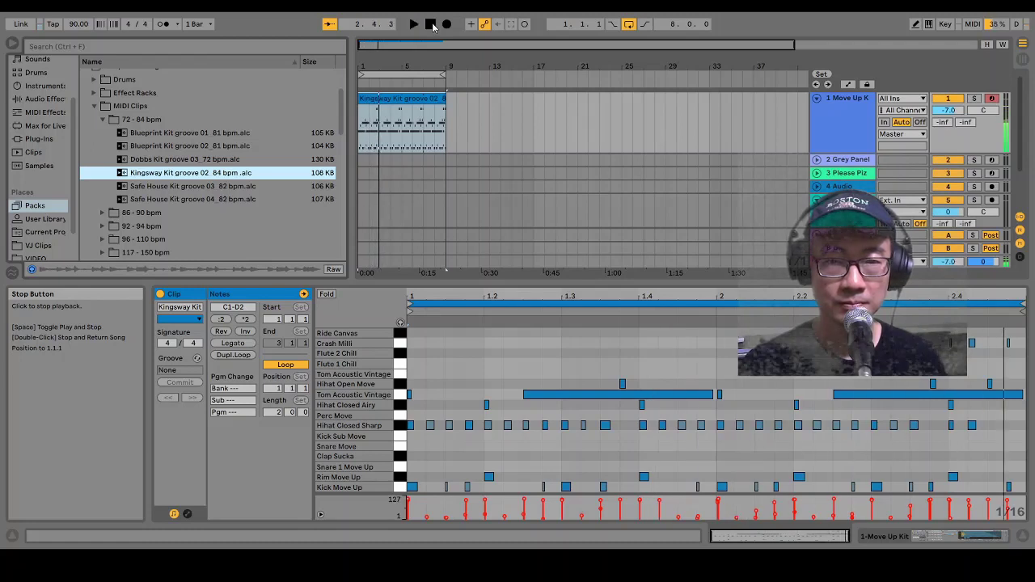
click(433, 27)
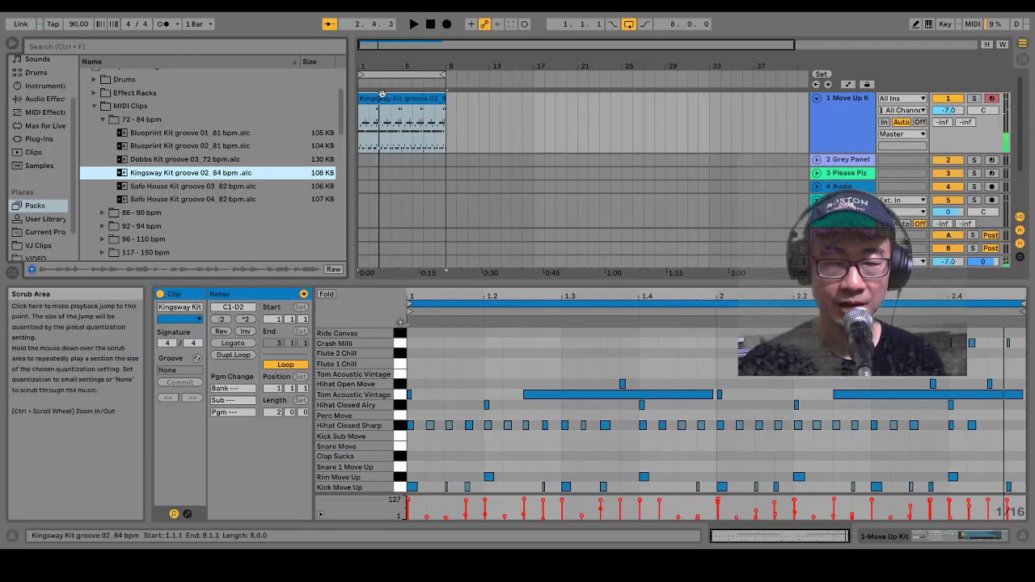
click(435, 97)
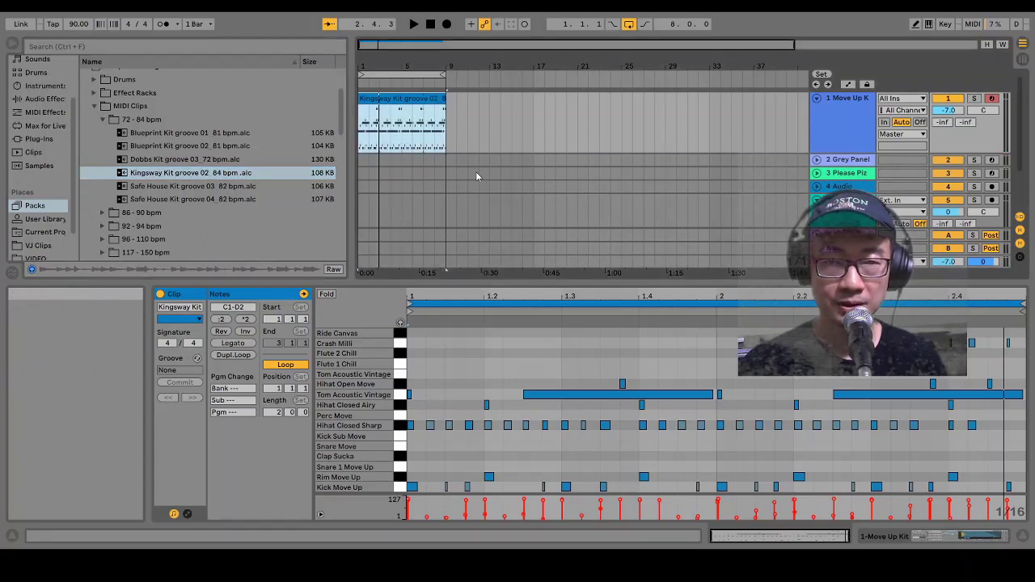
click(629, 24)
click(628, 24)
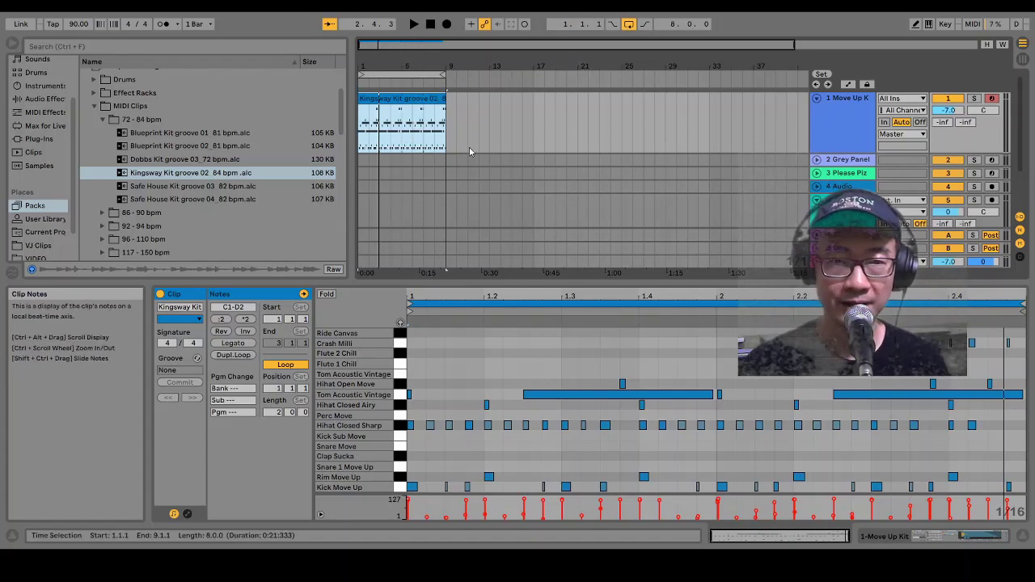
- Find the bass presets among the Chop and Swing pack's sounds and preview Grey Panel Bass.adg
click(95, 108)
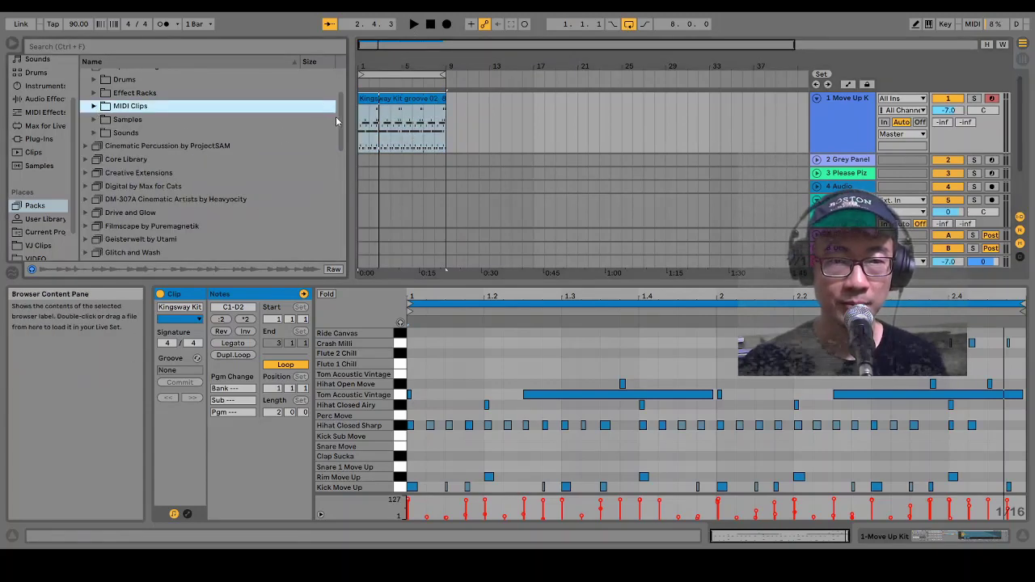
scroll(340, 113, up, 2)
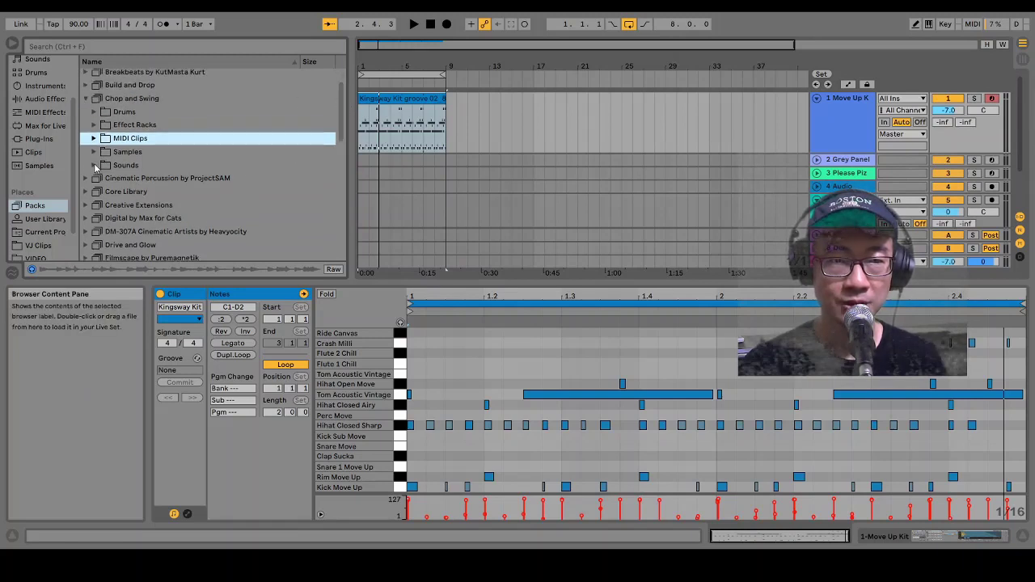
click(94, 165)
click(103, 179)
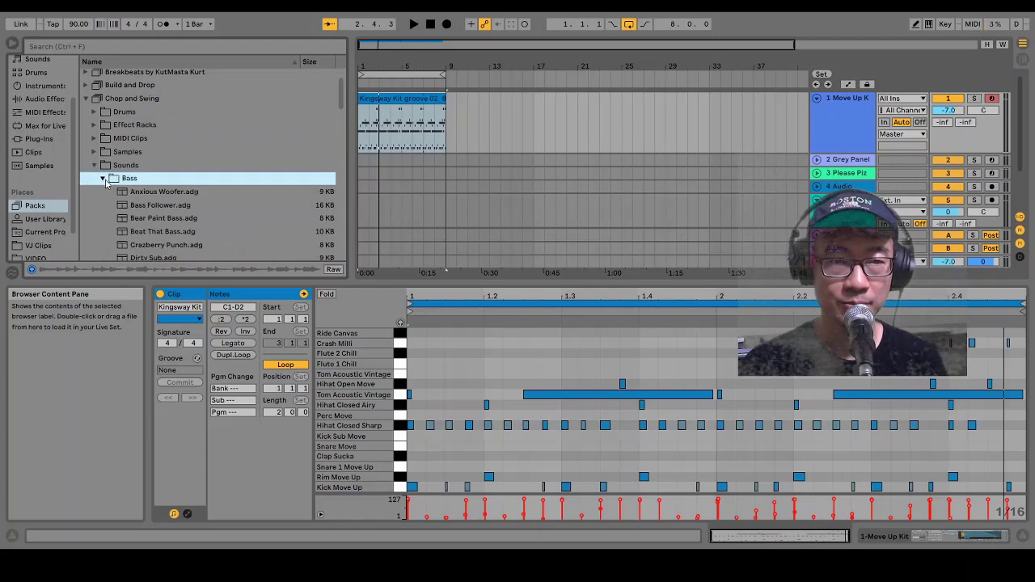
scroll(343, 101, down, 5)
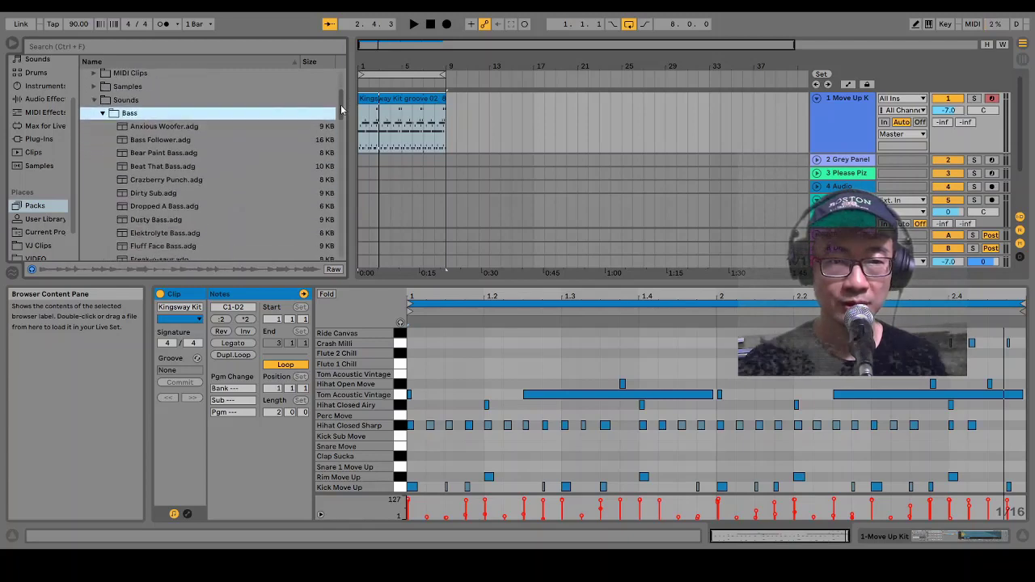
scroll(341, 110, down, 2)
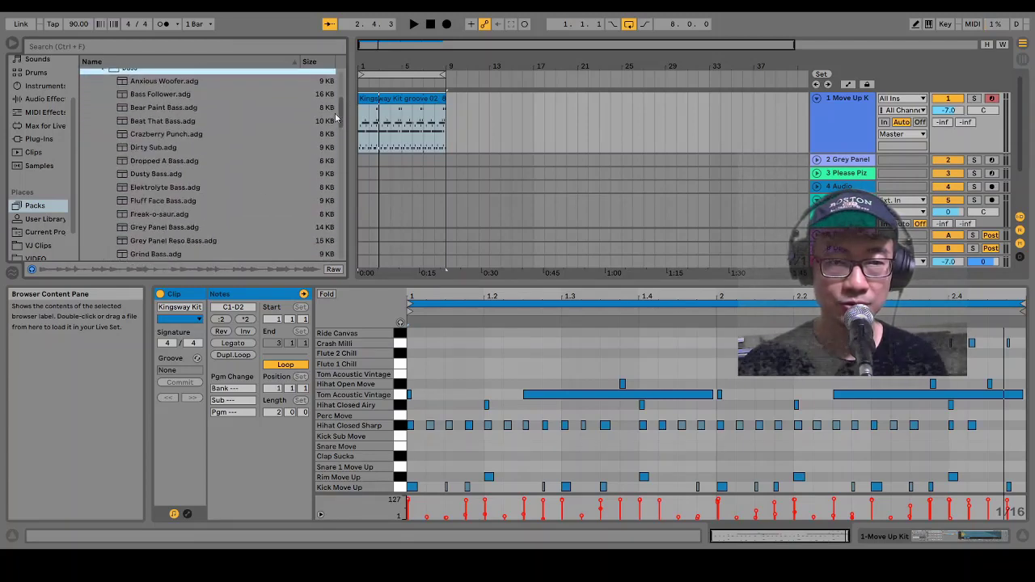
click(196, 230)
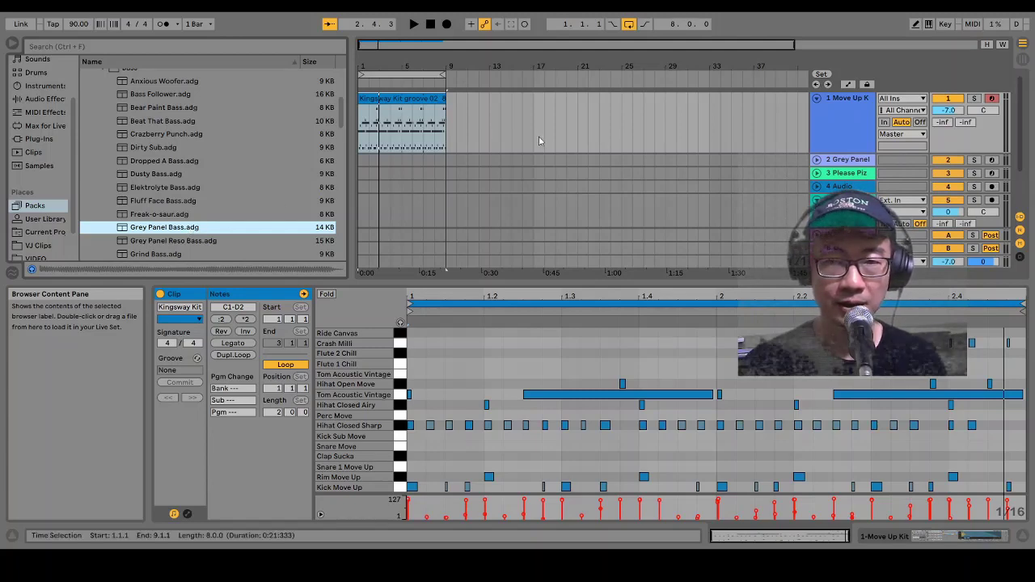
- Fold the drum track and insert an empty eight-bar MIDI clip on the Grey Panel bass track, starting at bar 1
click(817, 98)
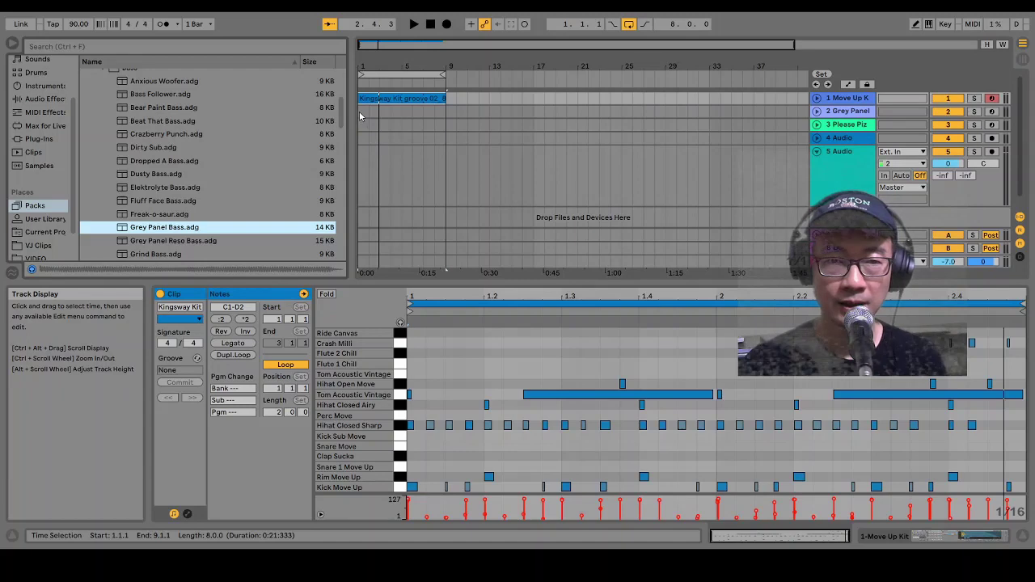
drag(361, 114, 429, 115)
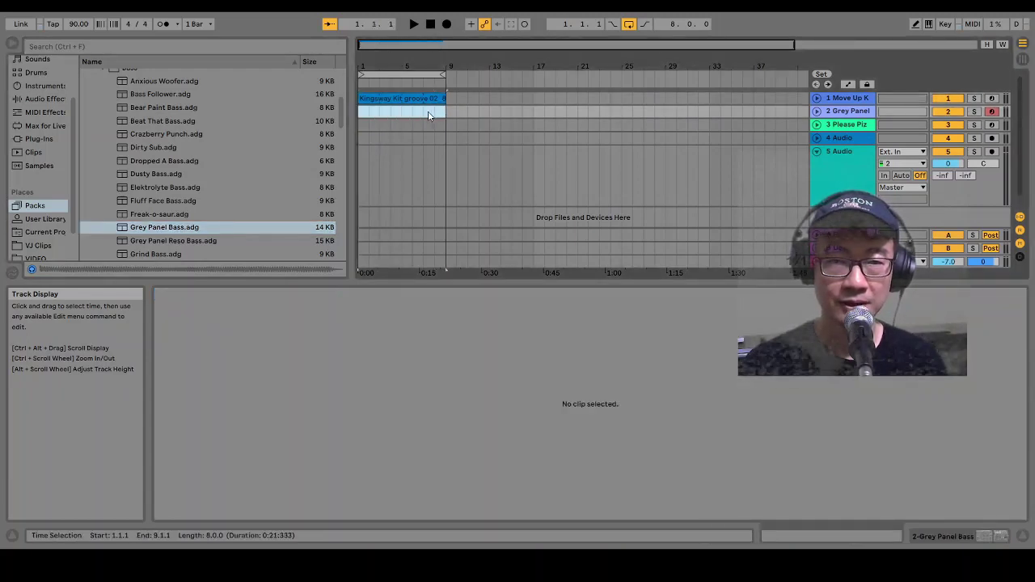
key(ctrl+shift+m)
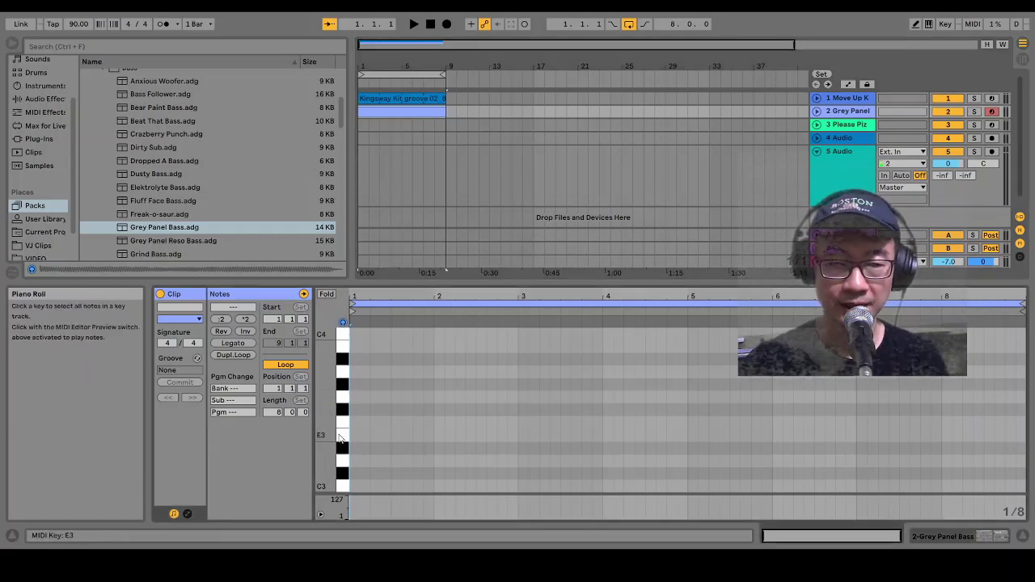
- Add a C1 note to the bass clip, lasting two bars from bar 1 to bar 3
drag(333, 437, 333, 326)
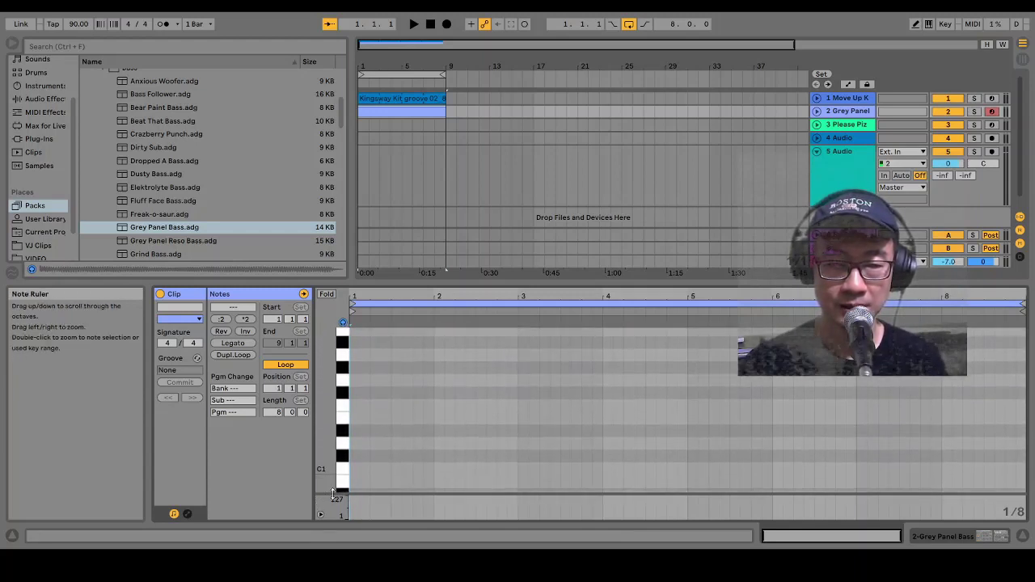
double_click(356, 468)
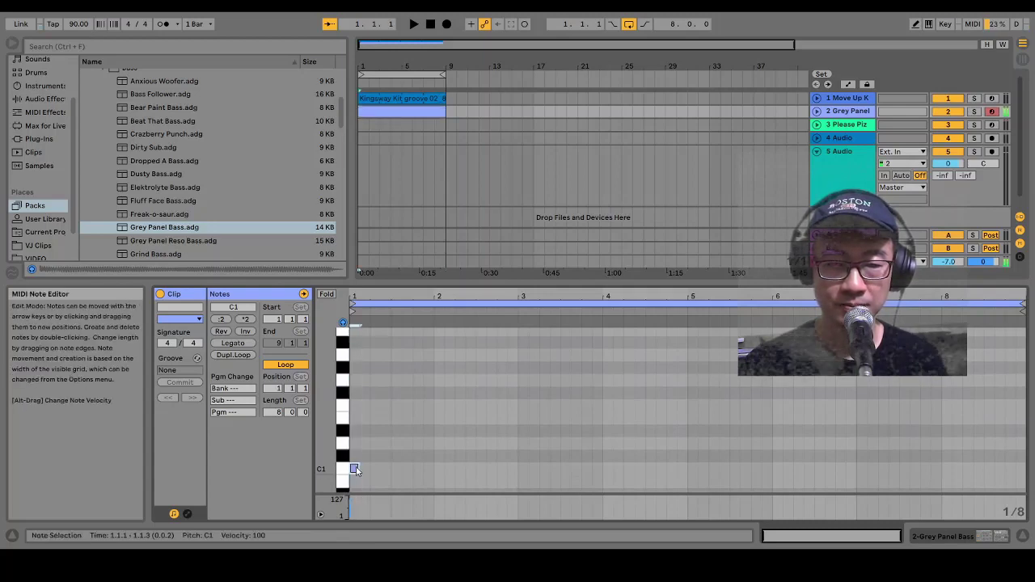
drag(356, 468, 504, 467)
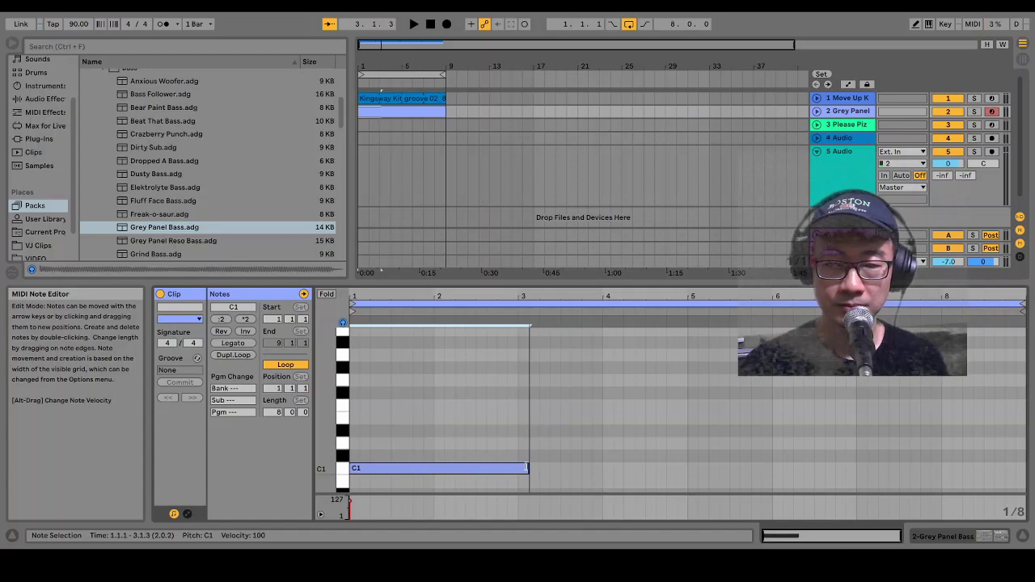
drag(519, 469, 524, 467)
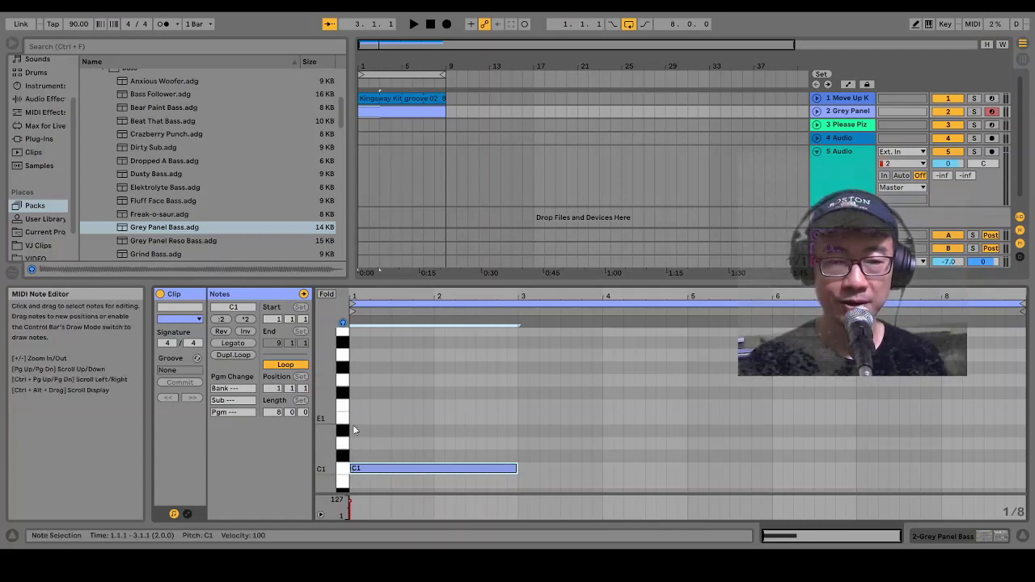
- Add a two-bar E1 note starting at bar 3 and a two-bar D1 note starting at bar 5
double_click(523, 418)
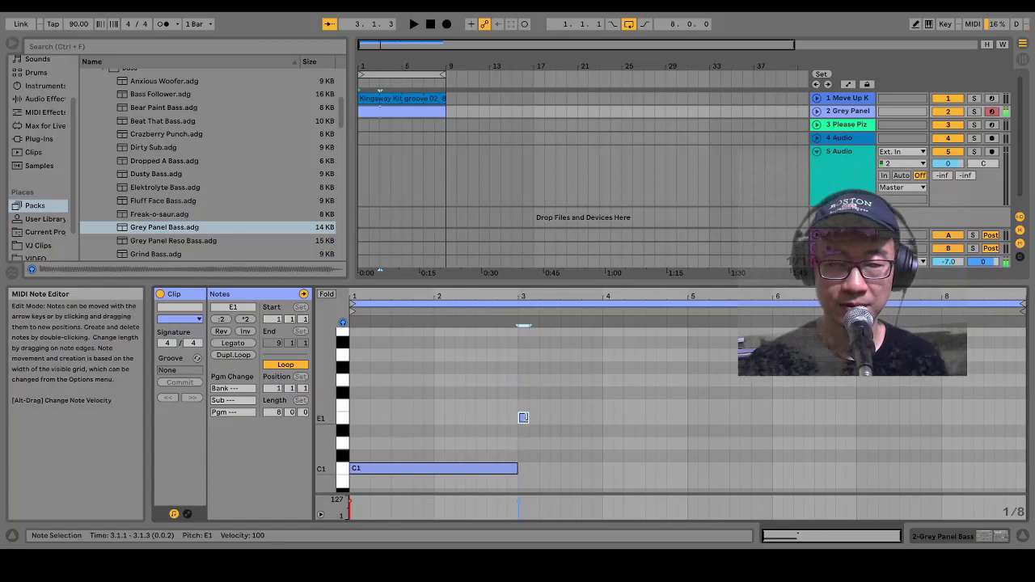
drag(523, 418, 684, 425)
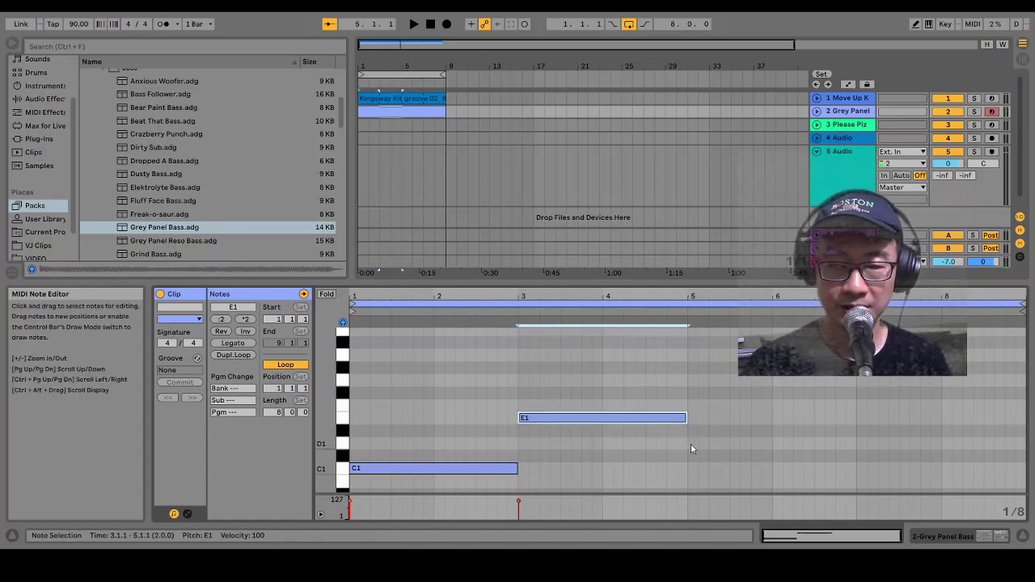
double_click(691, 444)
drag(693, 443, 855, 445)
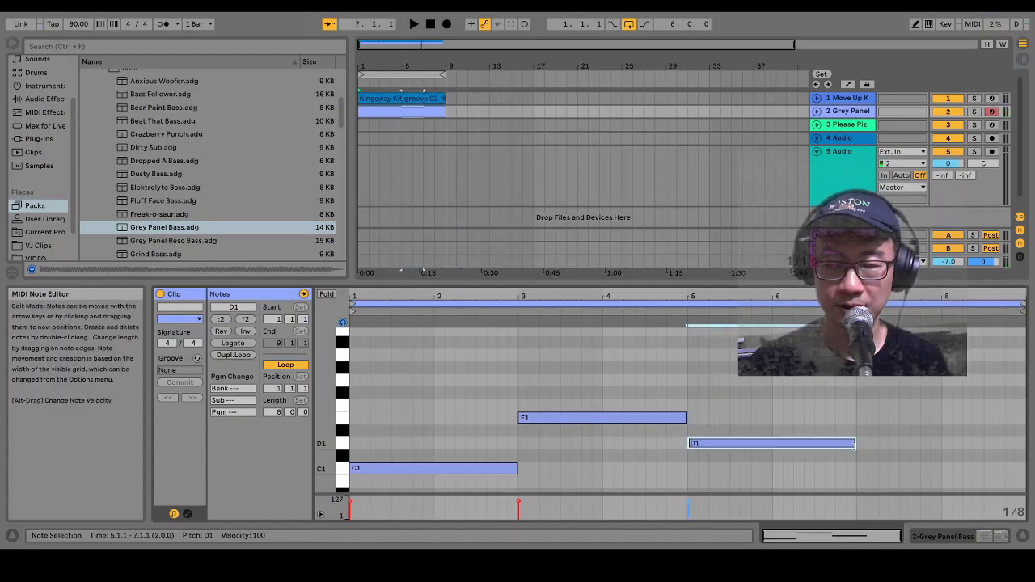
click(860, 408)
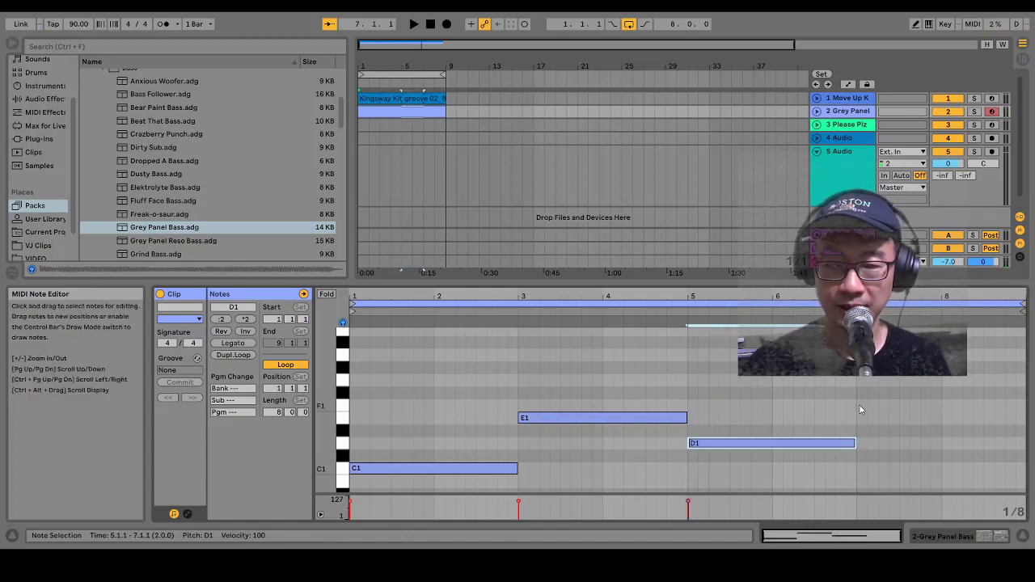
- Raise the bar 3 note to F1 and add a two-bar G1 note from bar 7 to the clip's end
click(547, 420)
key(Up)
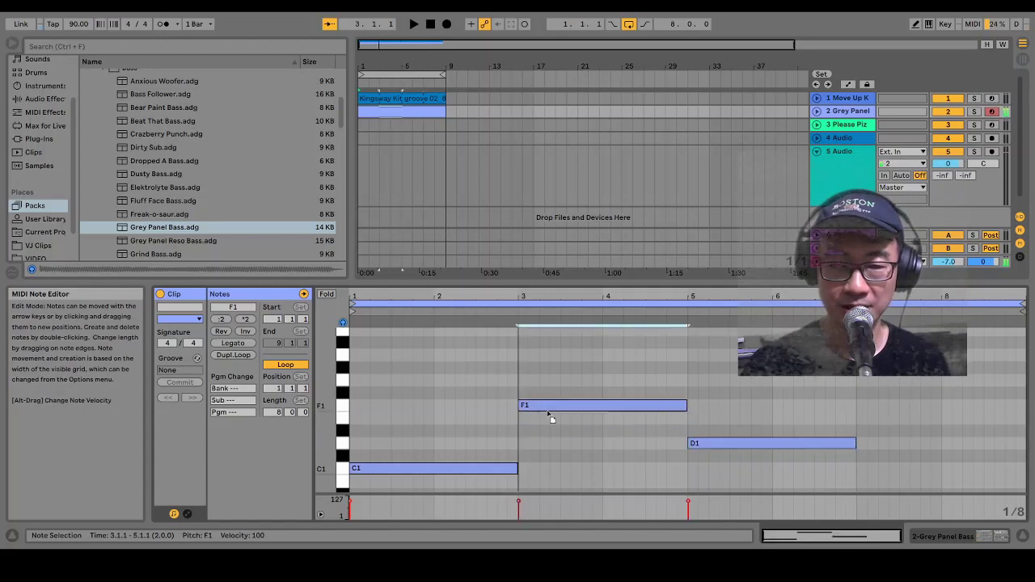
double_click(863, 380)
drag(865, 380, 1022, 380)
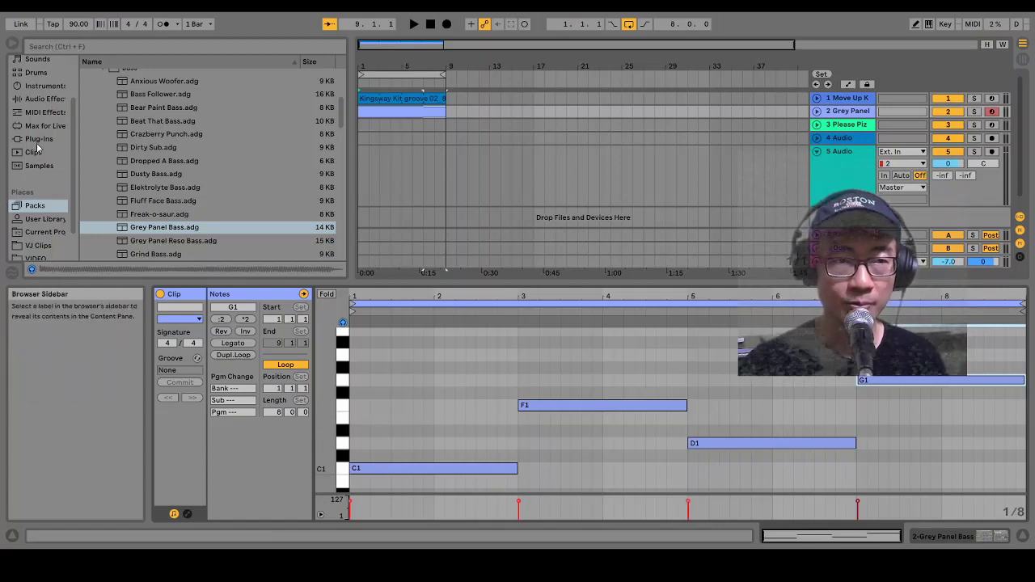
- Add the default Arpeggiator MIDI effect to the Grey Panel bass track, ahead of the instrument
click(29, 114)
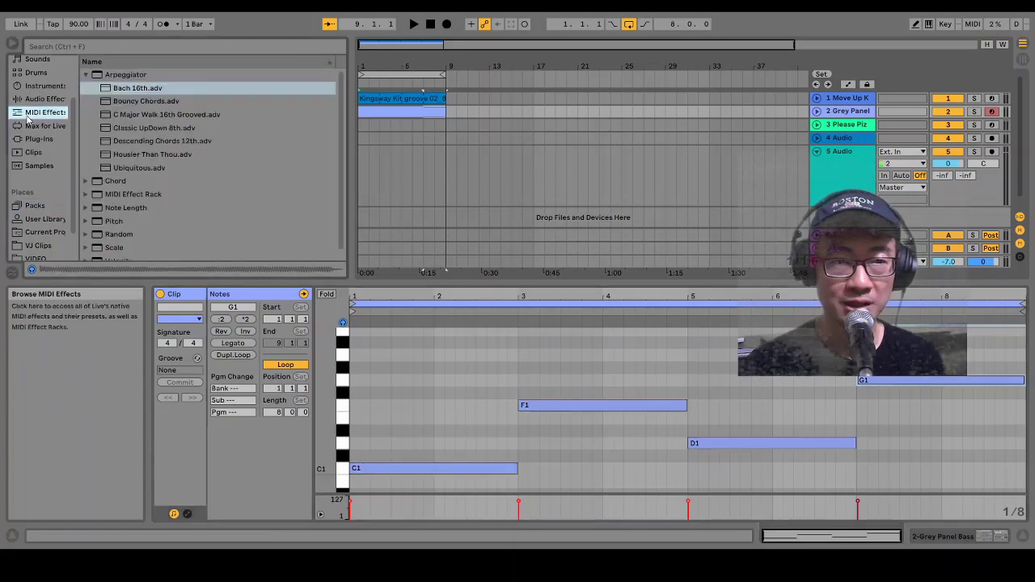
click(119, 76)
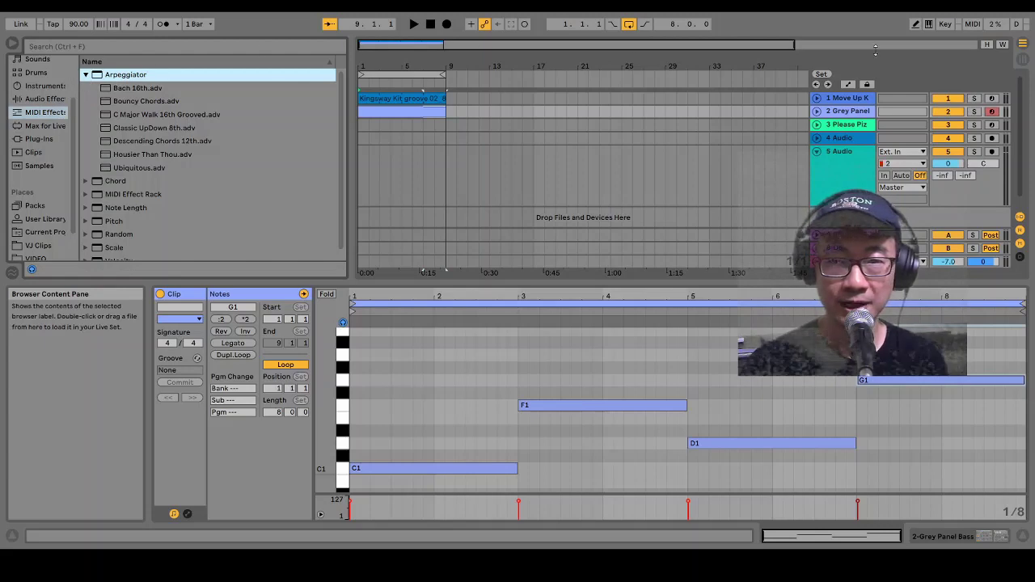
double_click(843, 114)
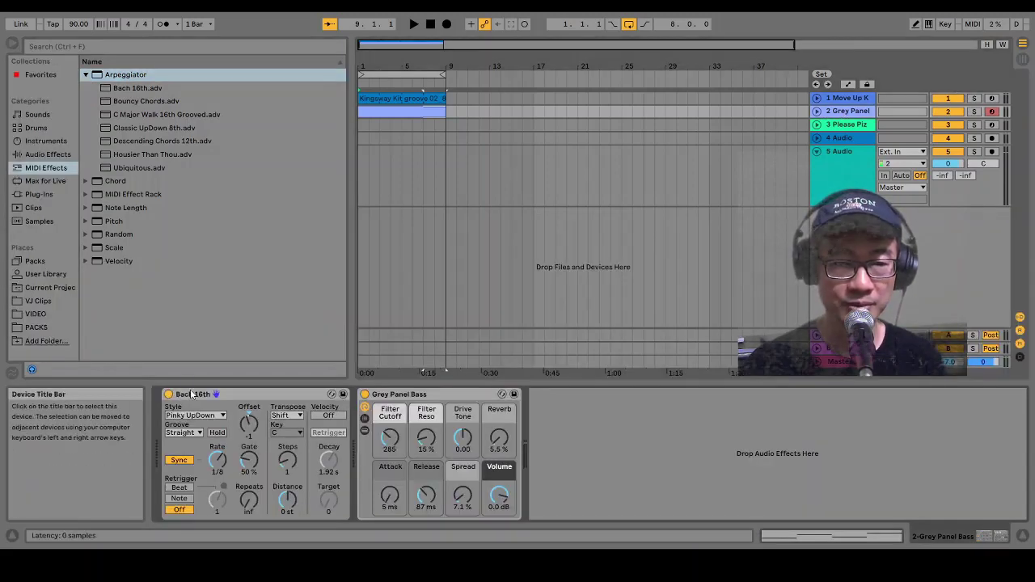
double_click(127, 75)
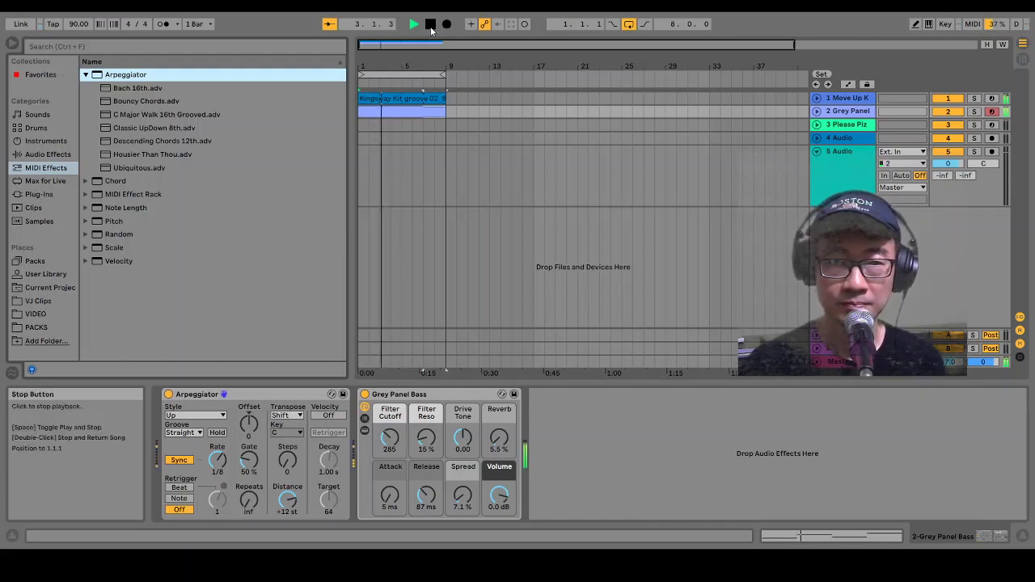
- Raise the drum track's volume to -5.5 dB during playback, collapse the track again and stop playback
click(816, 98)
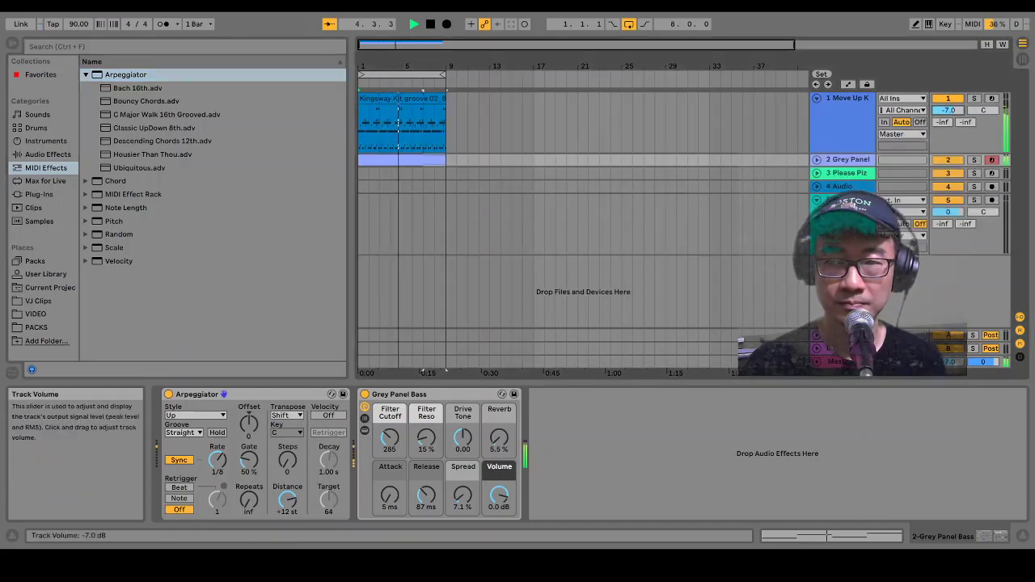
drag(948, 110, 948, 104)
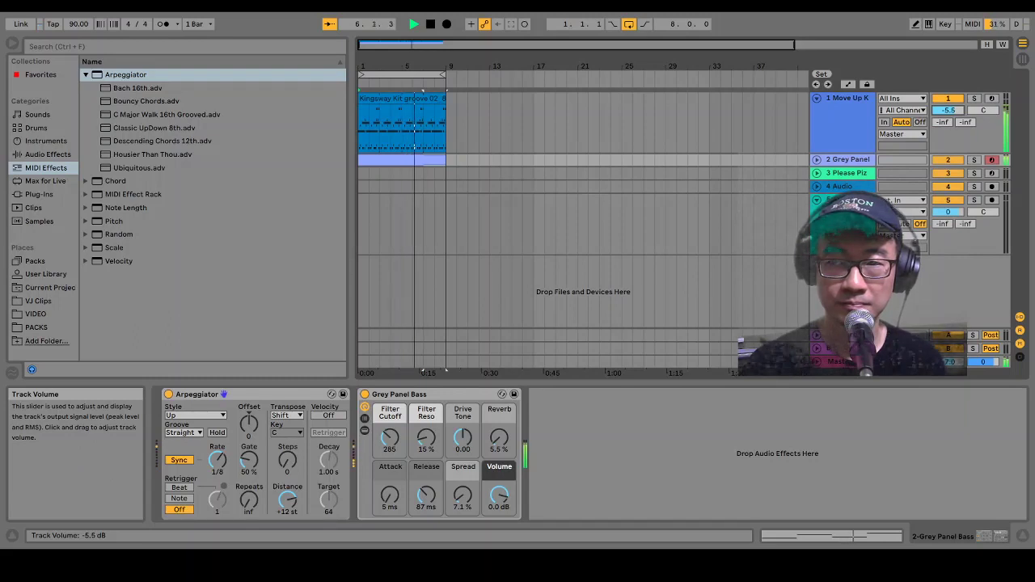
click(816, 98)
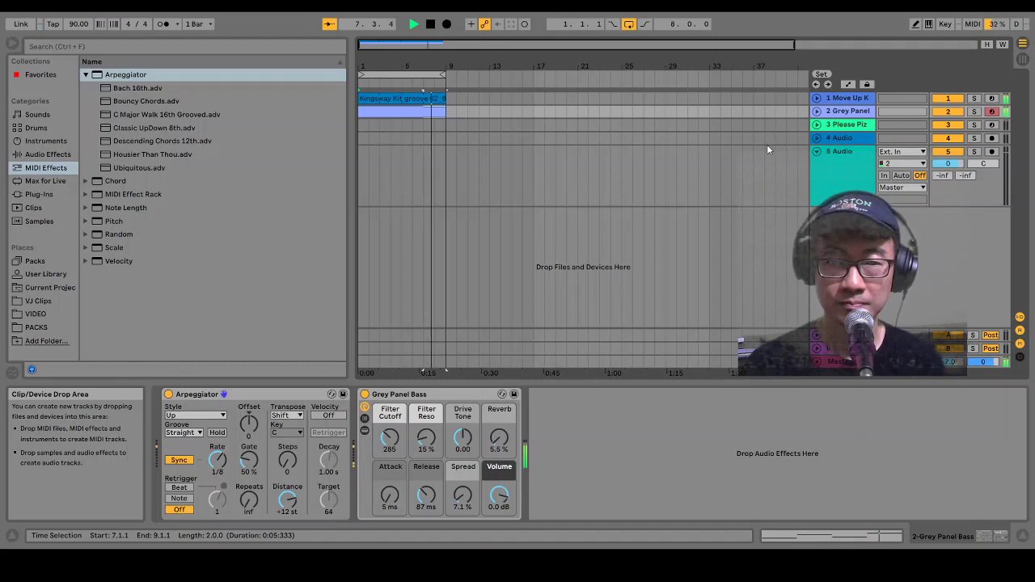
click(431, 25)
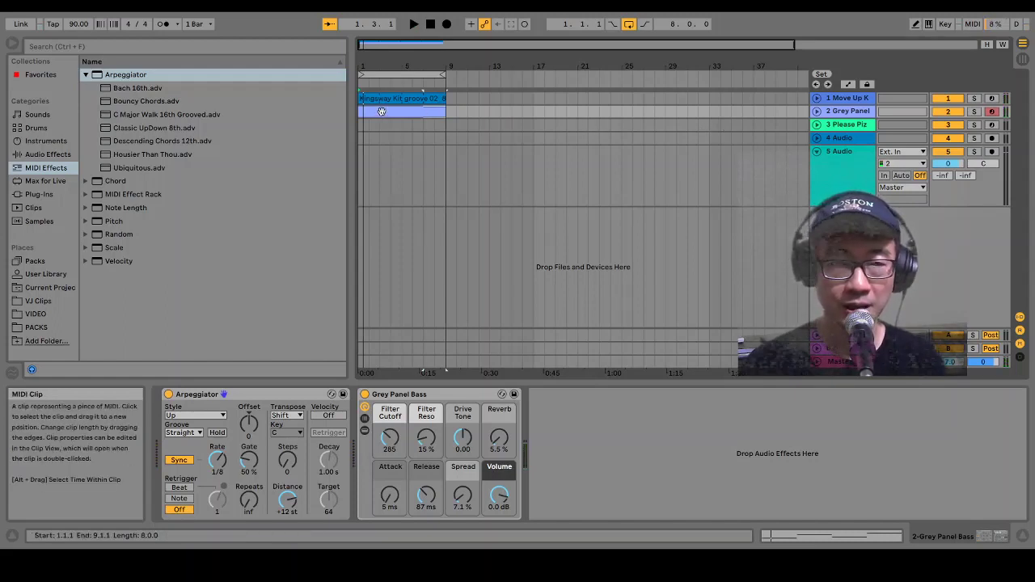
- Find and select the Please Pizza Pluck preset among the Chop and Swing pack's Synth Keys sounds
click(85, 75)
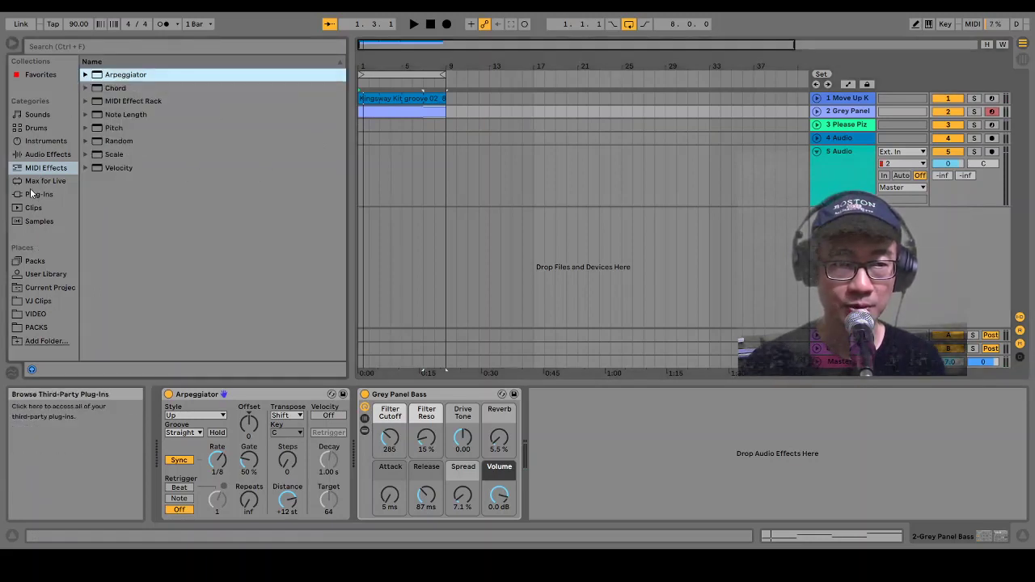
click(34, 263)
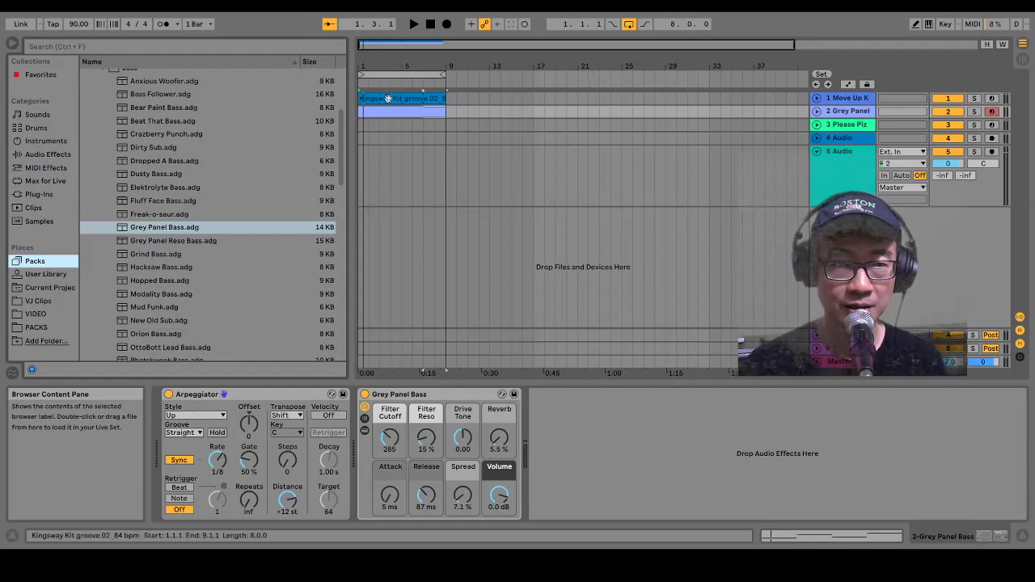
scroll(340, 119, up, 1)
drag(340, 118, 335, 91)
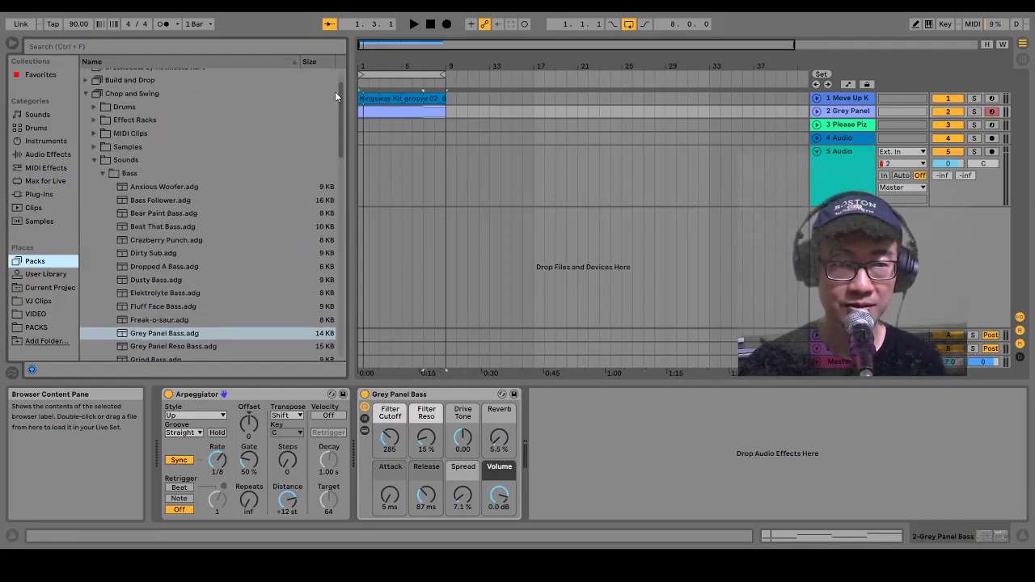
click(103, 173)
click(102, 239)
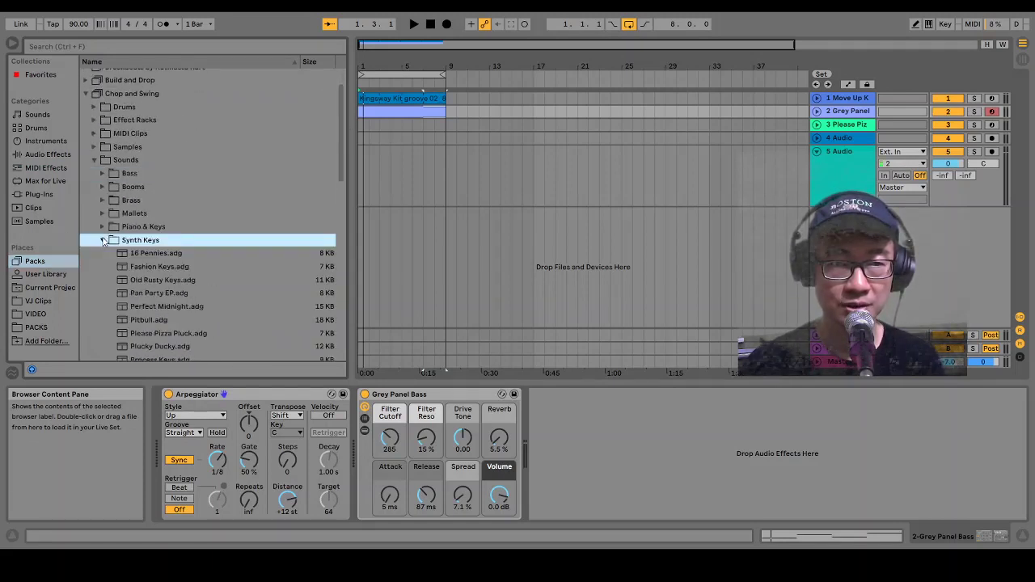
drag(339, 166, 331, 202)
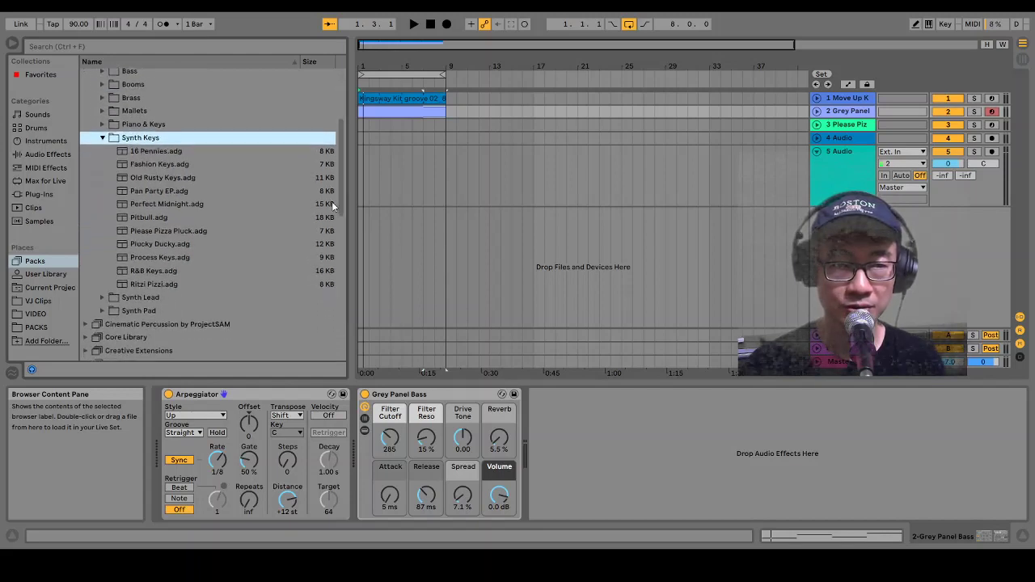
click(190, 235)
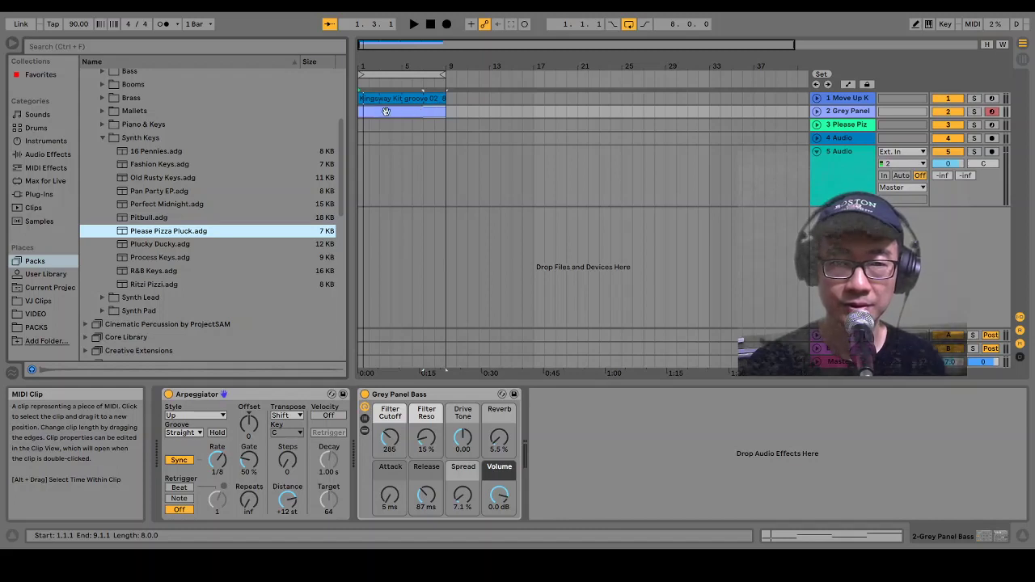
- Copy the eight-bar bass clip onto the Please Pizza Pluck track, starting at bar 1
key(space)
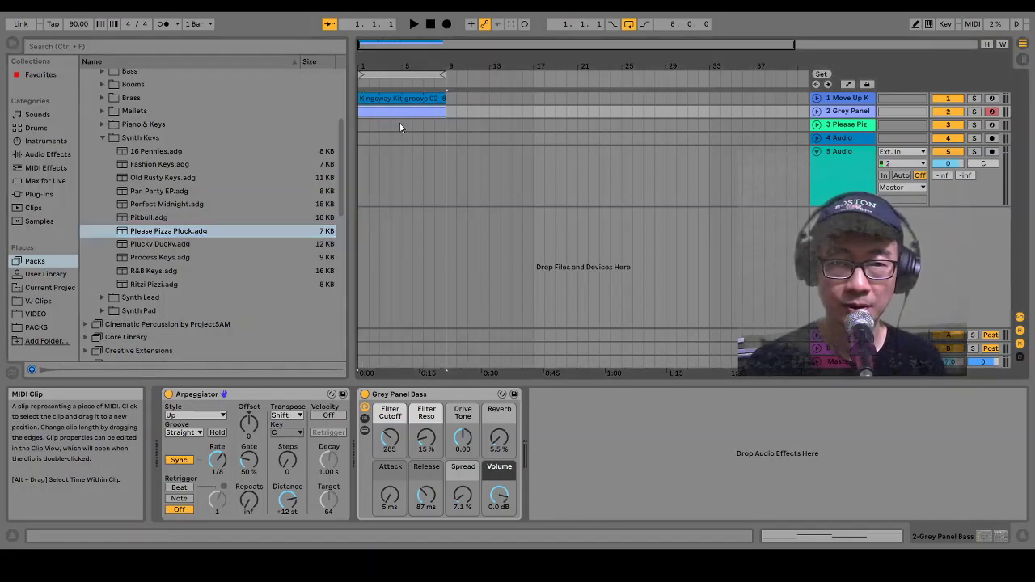
click(359, 127)
key(ctrl+shift+m)
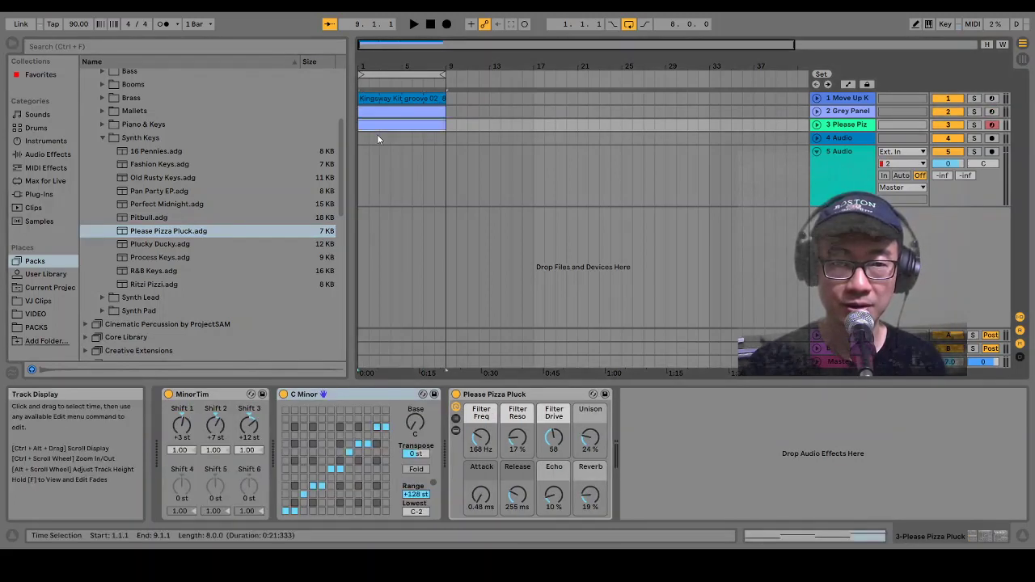
- Transpose all notes in the Please Pizza Pluck clip up two octaves, so they range from C3 to G3
double_click(377, 128)
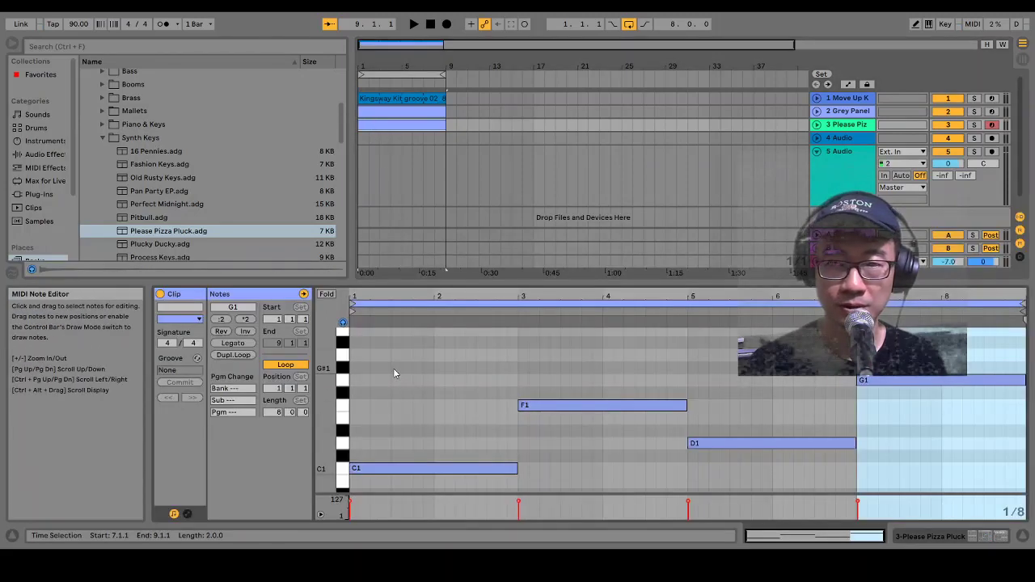
drag(384, 368, 893, 495)
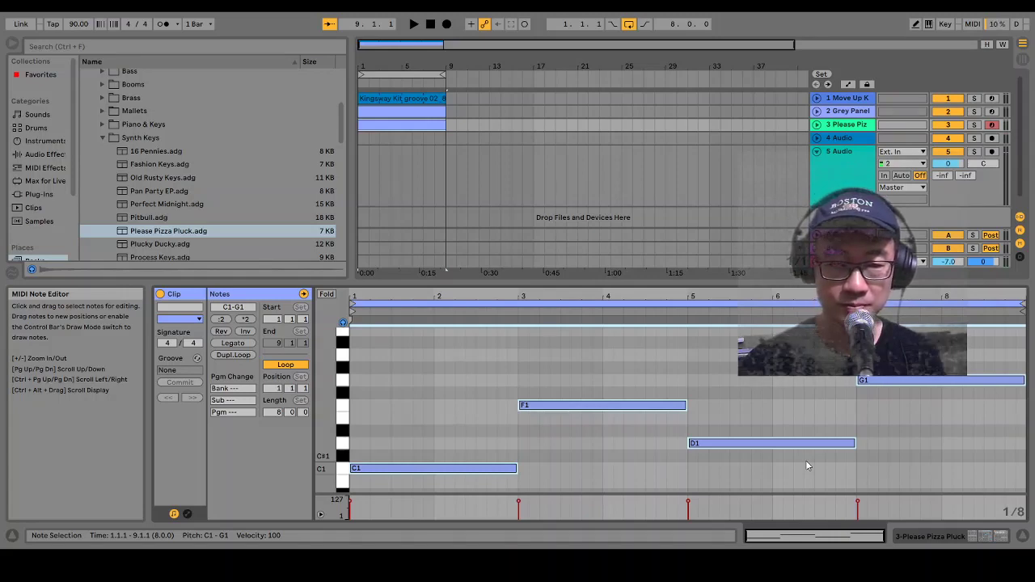
key(shift+Up)
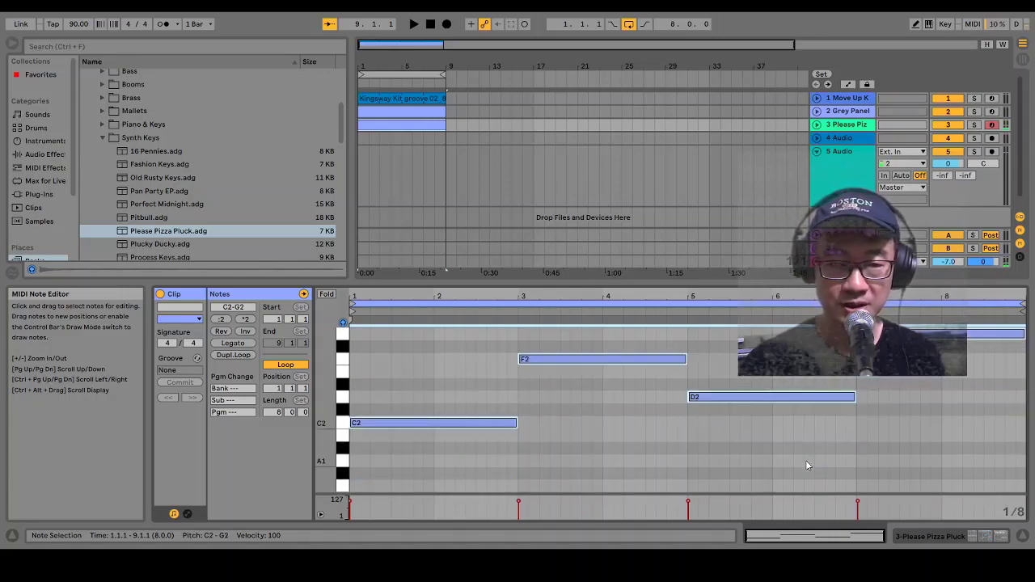
key(shift+Up)
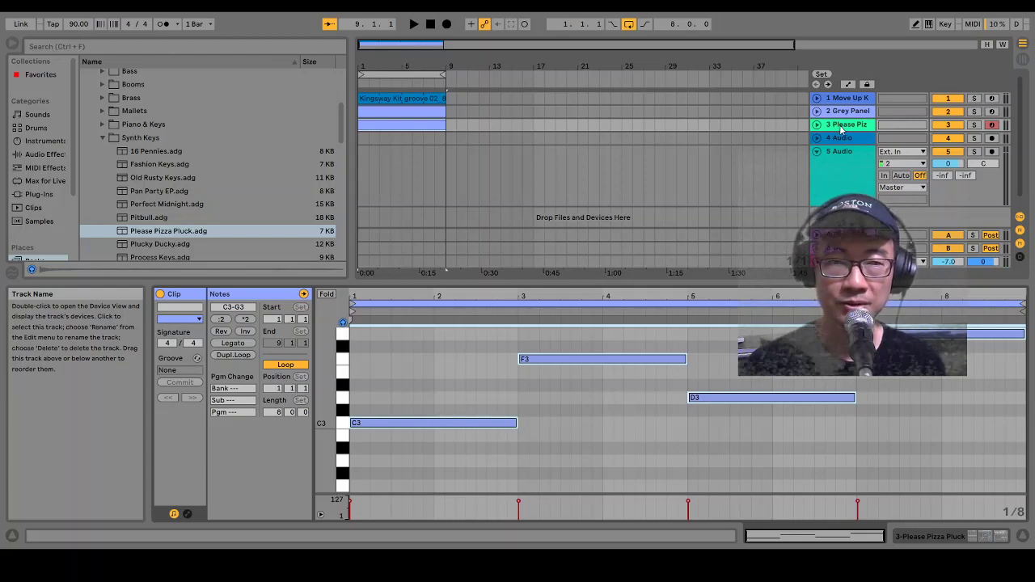
- Add the default Chord MIDI effect to the Please Pizza Pluck track
click(36, 167)
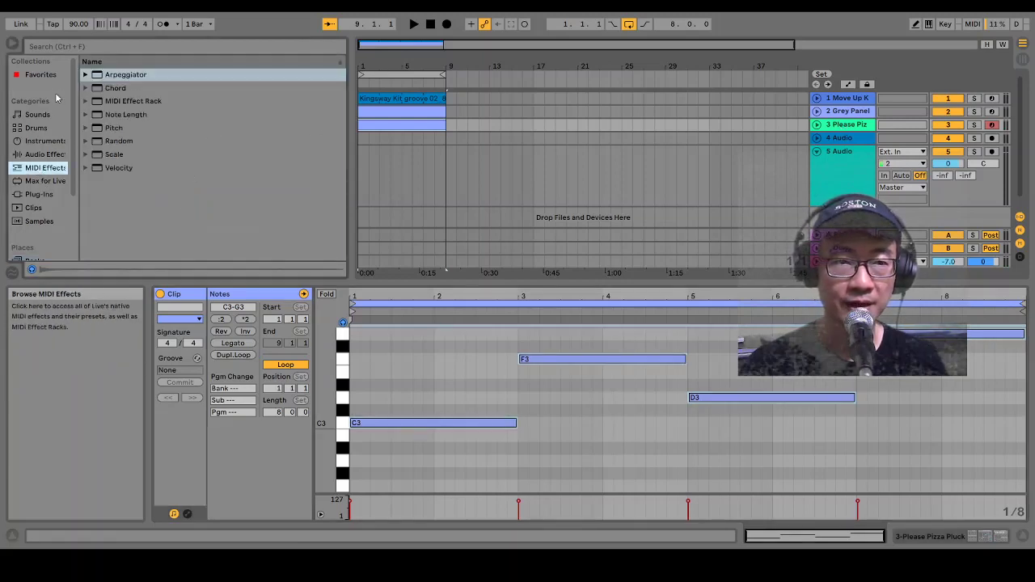
click(85, 89)
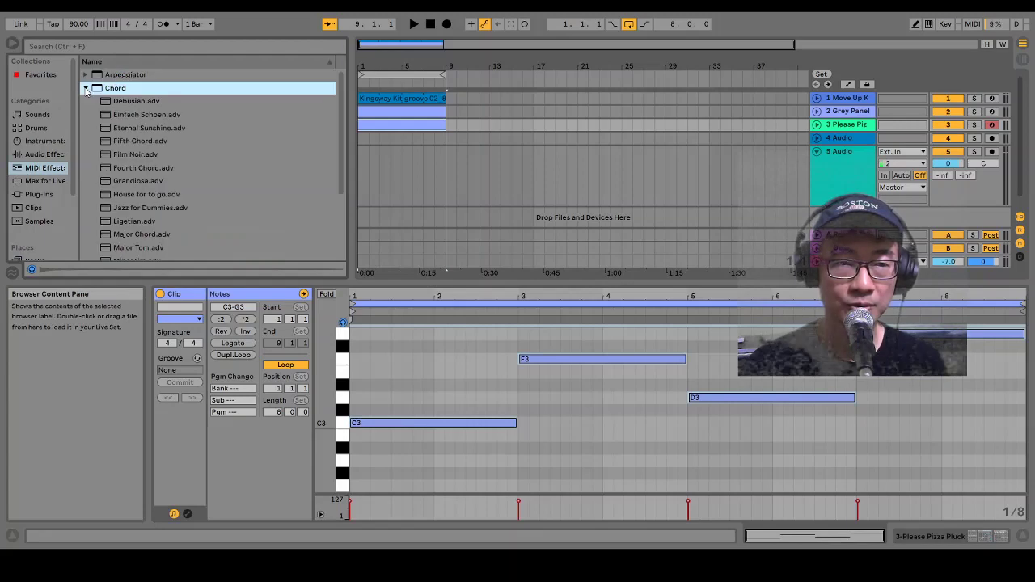
drag(340, 177, 343, 211)
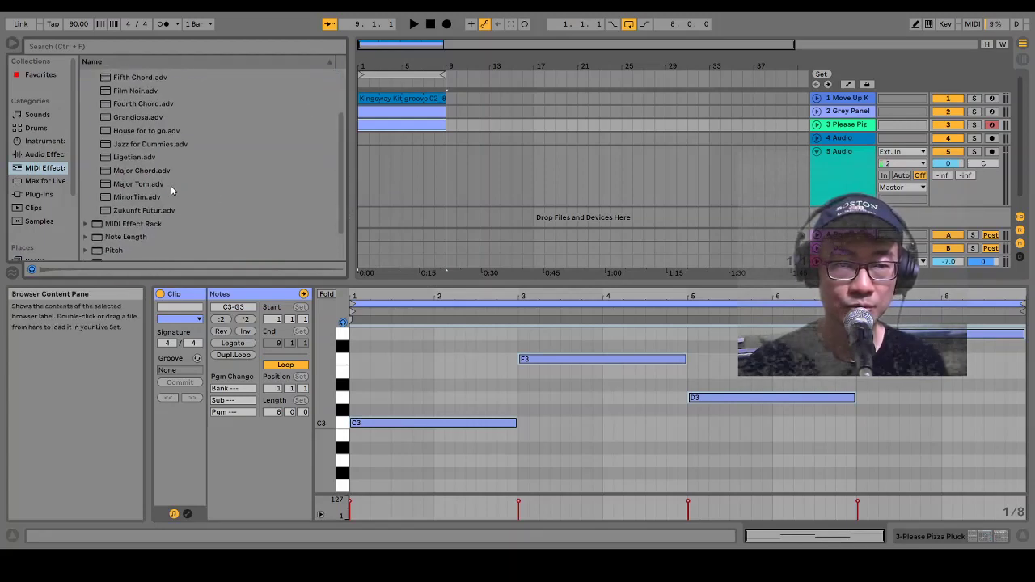
scroll(344, 139, up, 3)
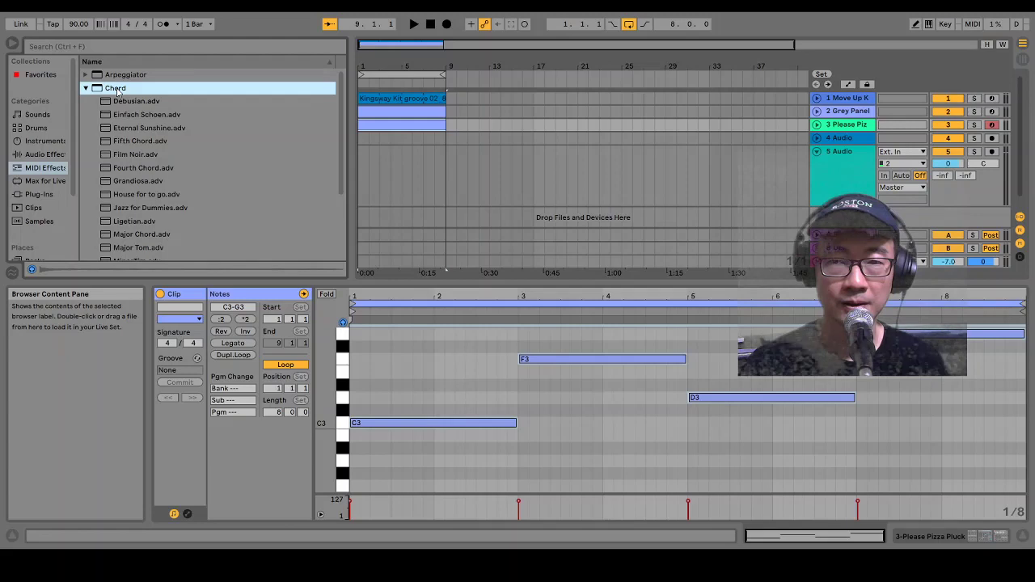
click(837, 126)
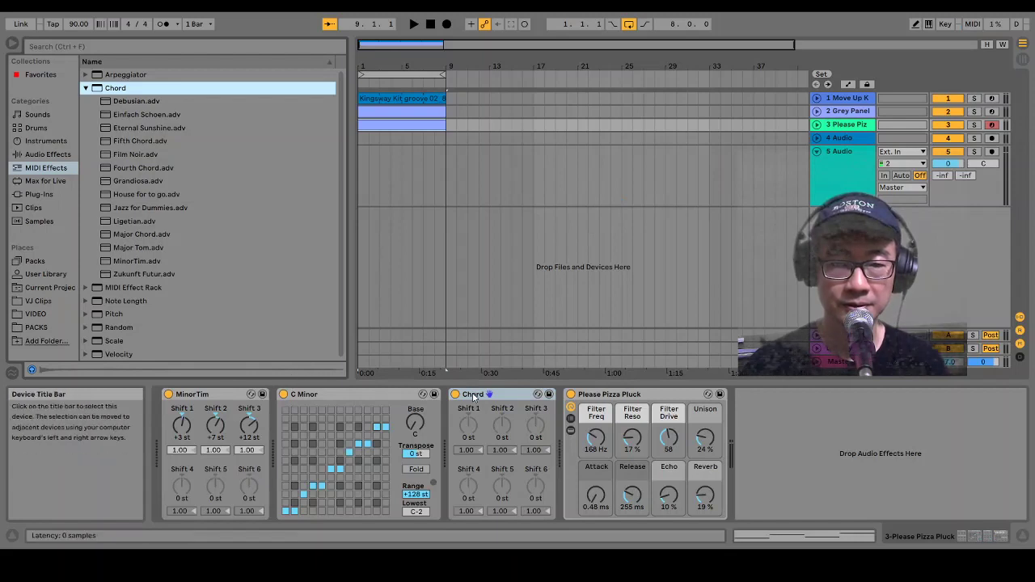
- Delete the existing MinorTim and C Minor devices from the Please Pizza Pluck track
click(225, 394)
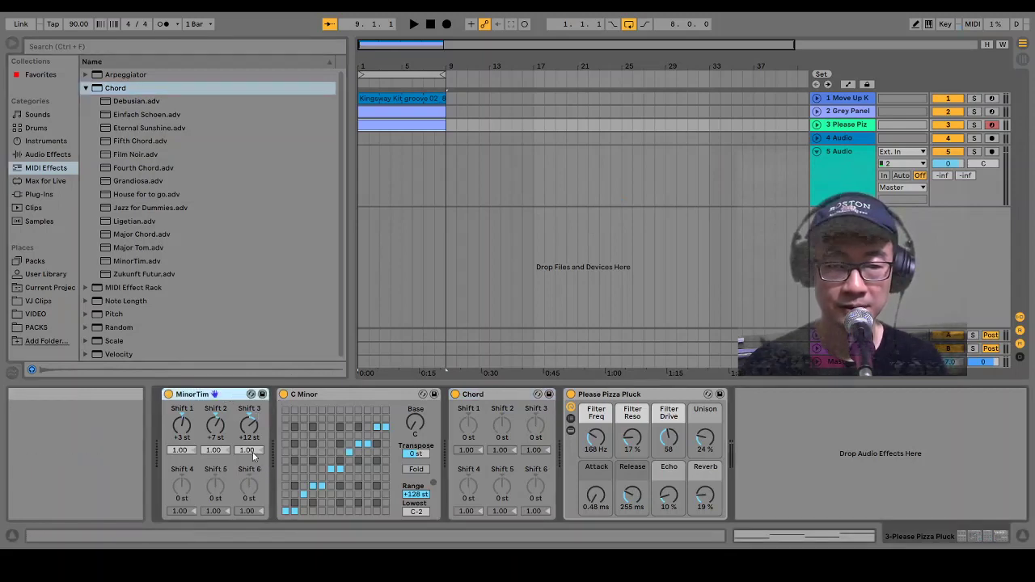
key(Delete)
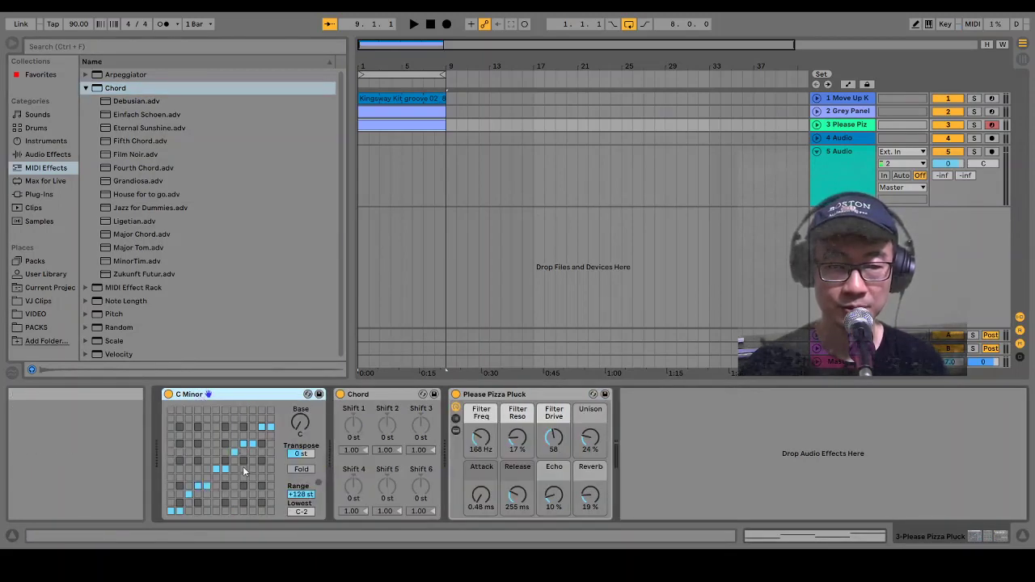
key(Delete)
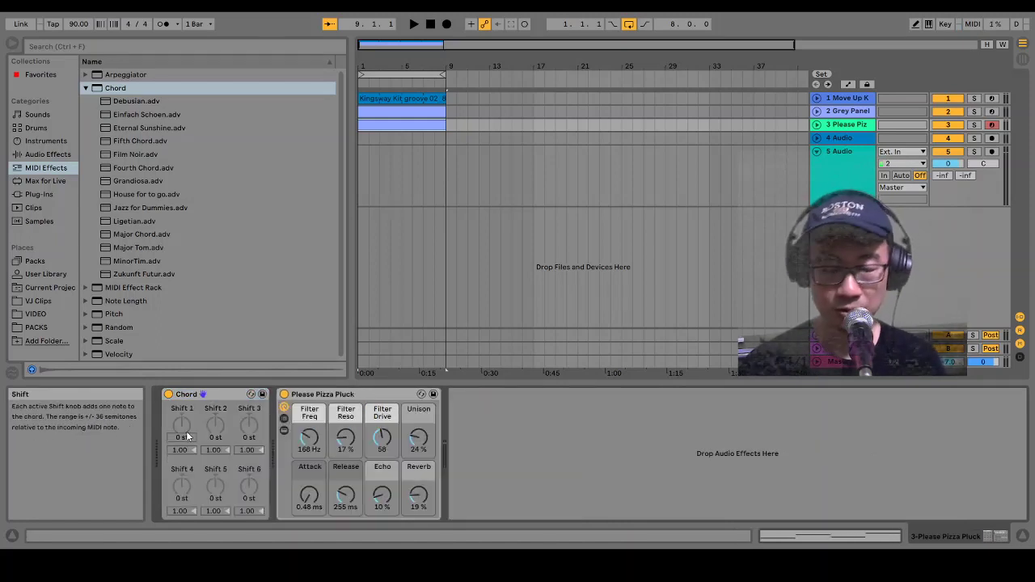
- Set the Chord effect's Shift 1 to +3 st, Shift 2 to +7 st and Shift 3 to +12 st
drag(186, 437, 186, 433)
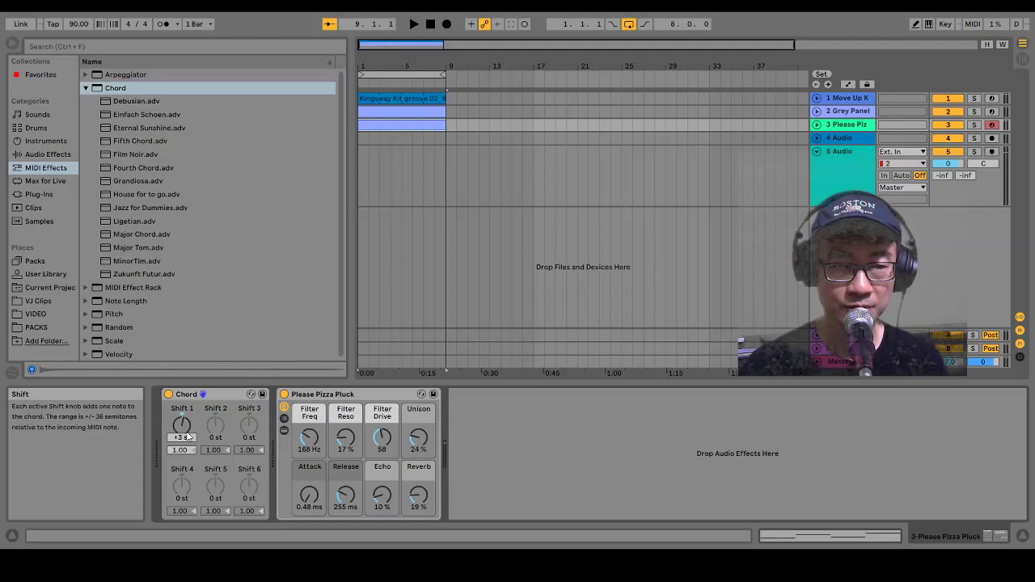
click(216, 436)
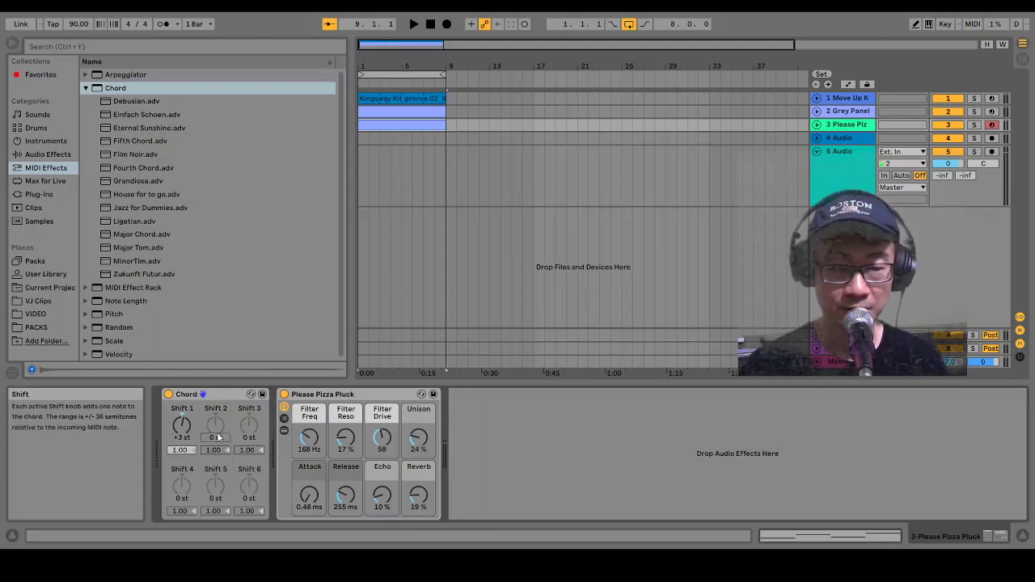
drag(217, 436, 216, 433)
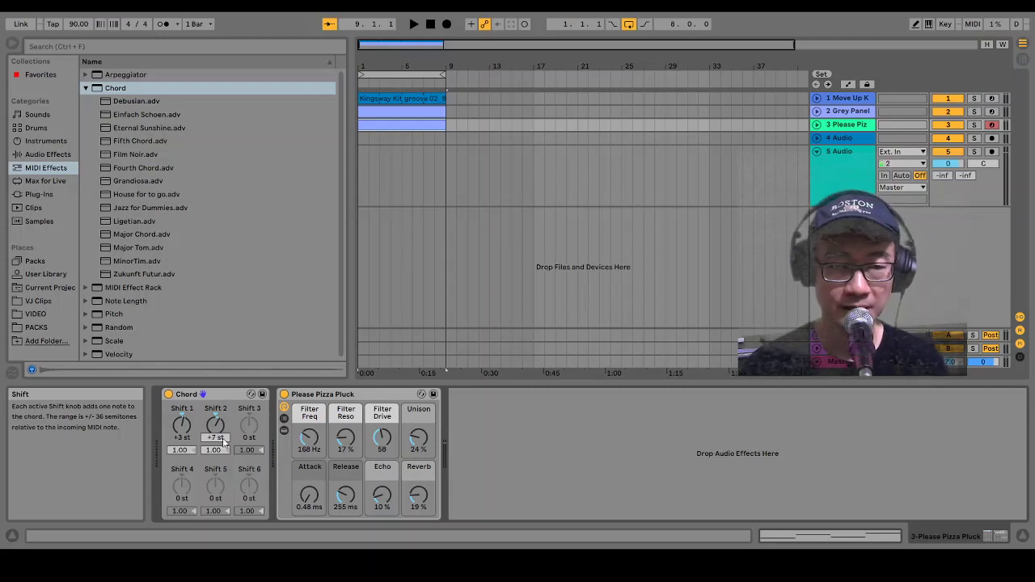
drag(246, 437, 241, 442)
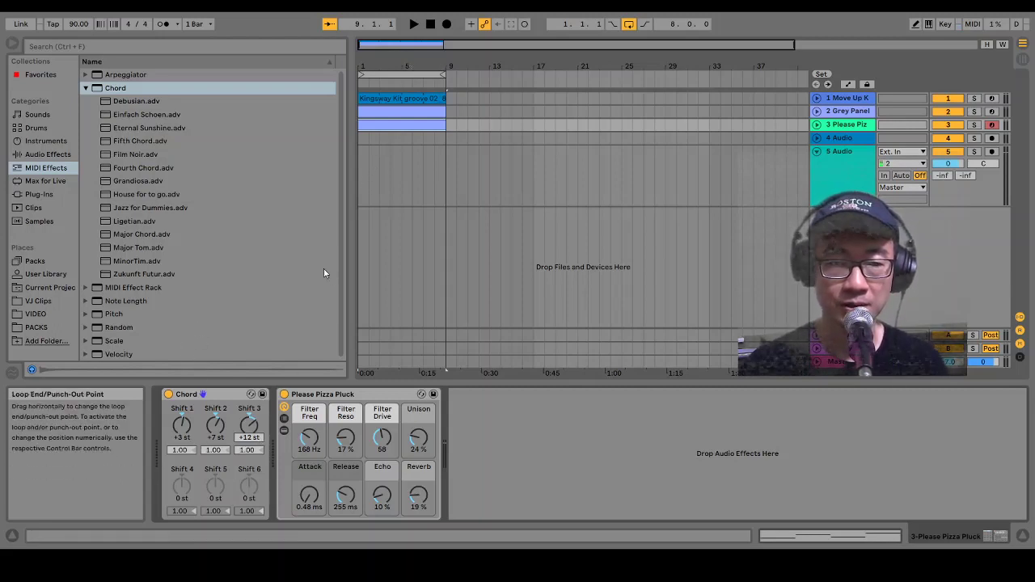
- Insert the C Minor preset of the Scale MIDI effect between Chord and the Please Pizza Pluck instrument
click(85, 88)
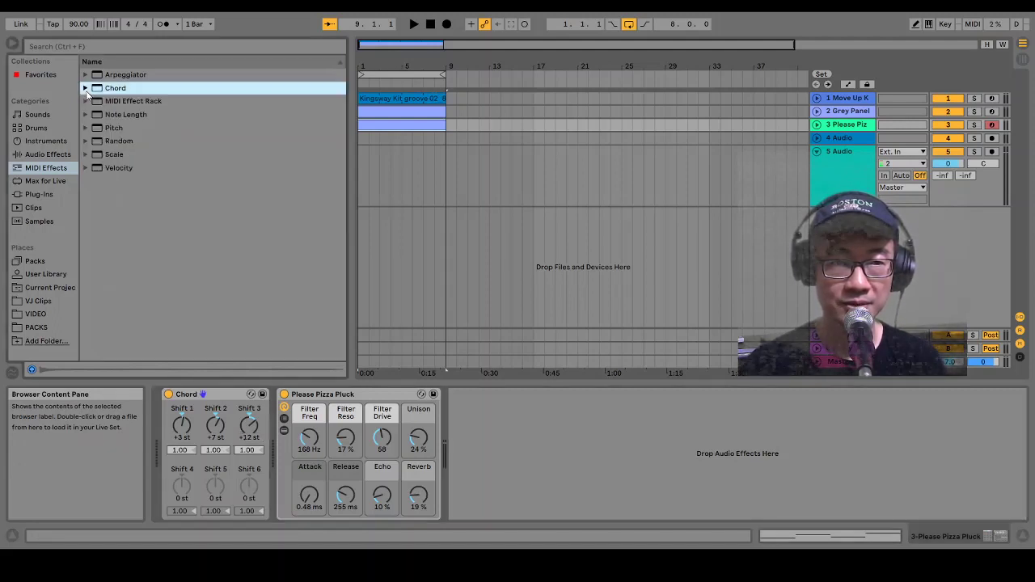
click(86, 154)
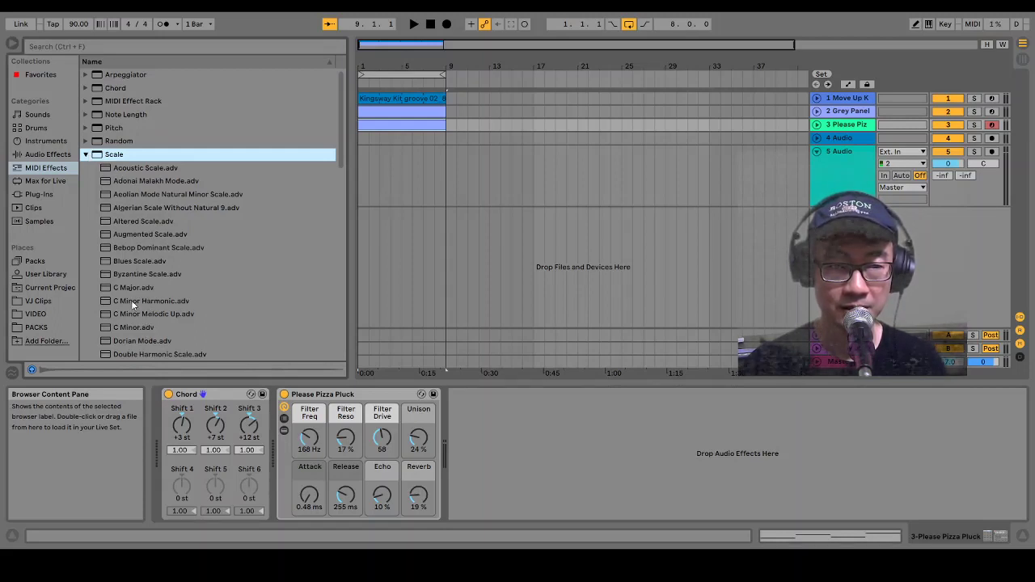
drag(139, 328, 278, 403)
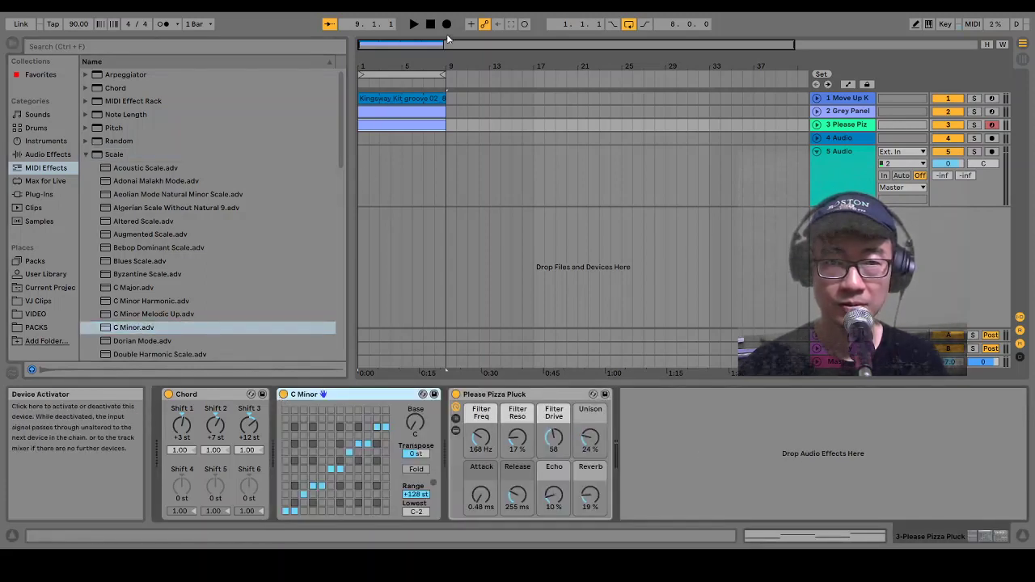
- Play the eight-bar loop to hear the Please Pizza Pluck chords with the drums and bass
click(414, 23)
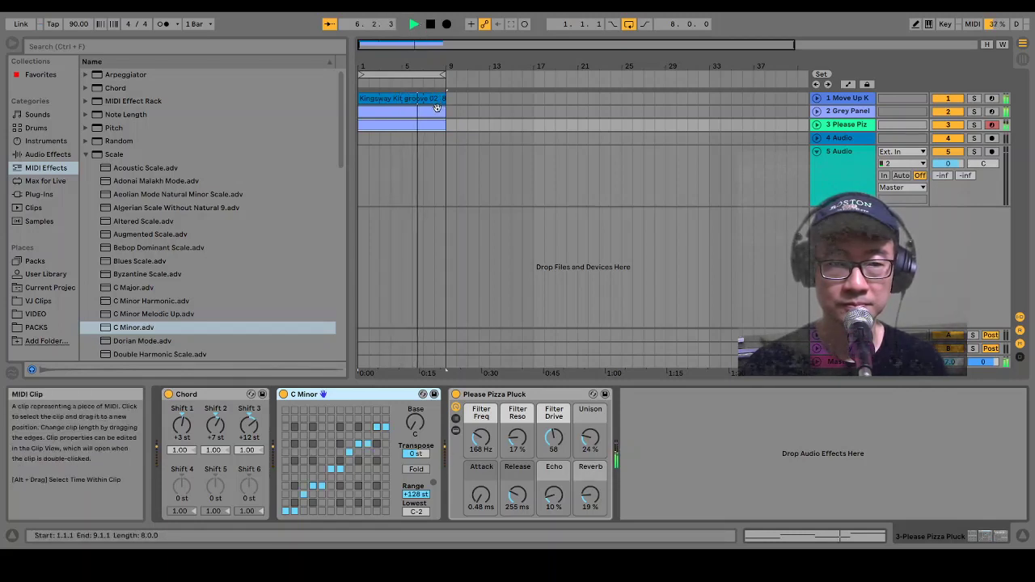
click(433, 29)
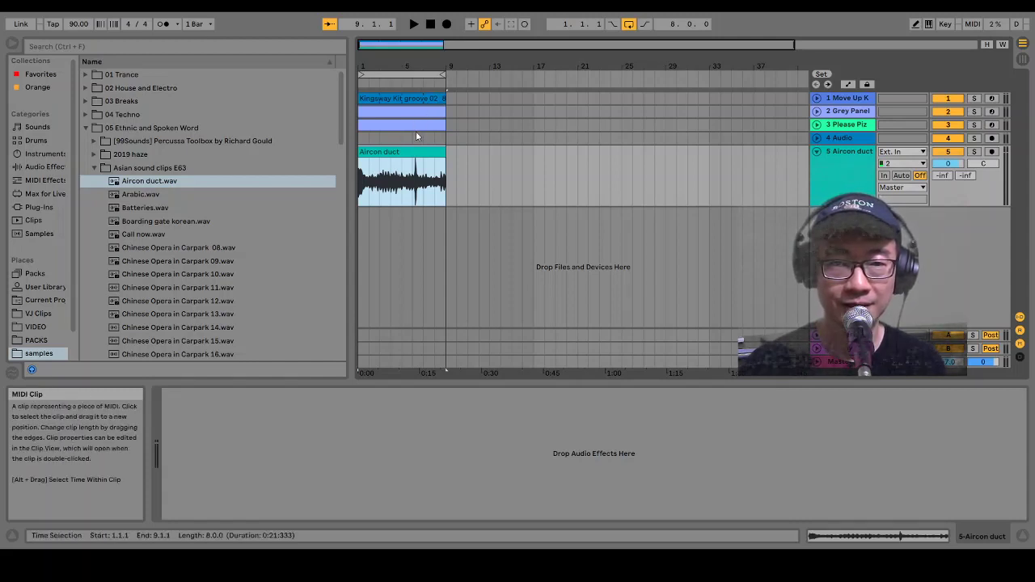
- Audition the Aircon duct clip, first with its track soloed and again with all the other tracks
click(975, 152)
click(413, 25)
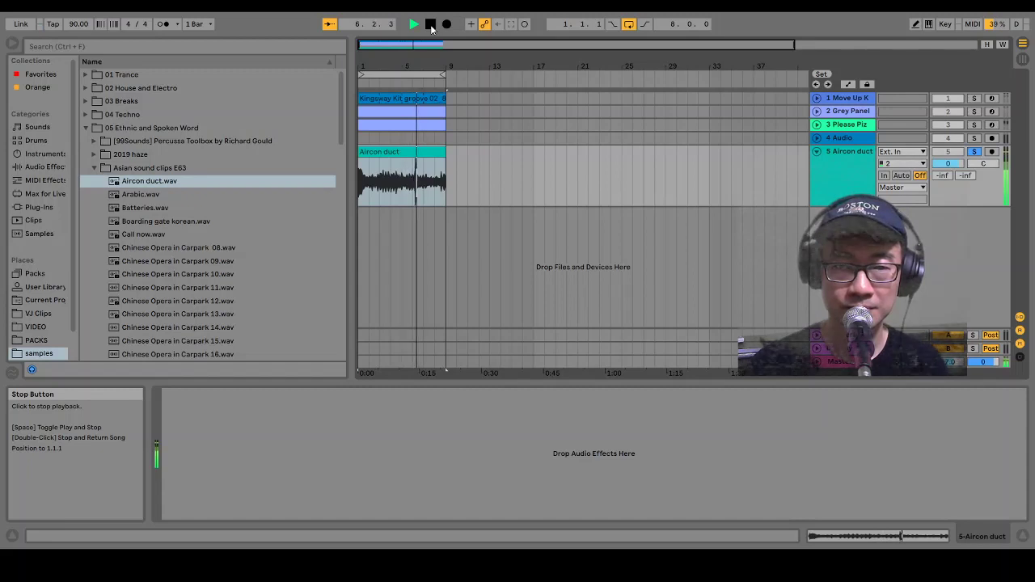
click(431, 24)
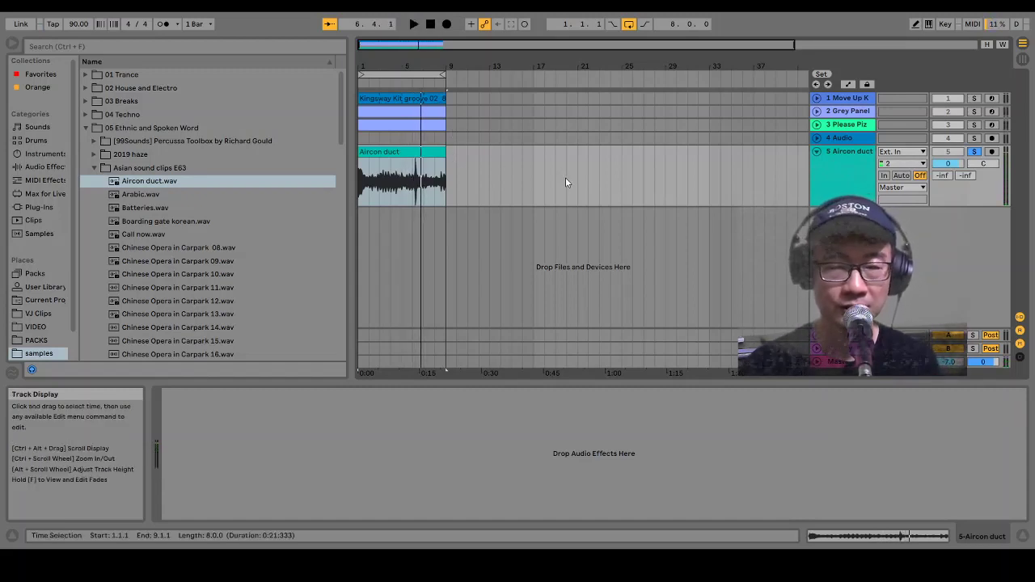
click(414, 24)
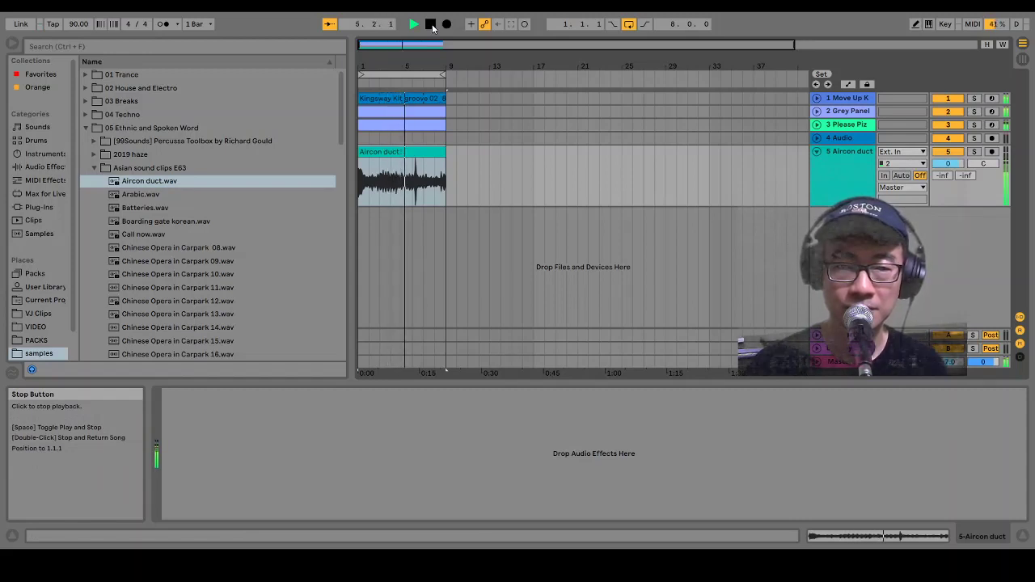
click(431, 26)
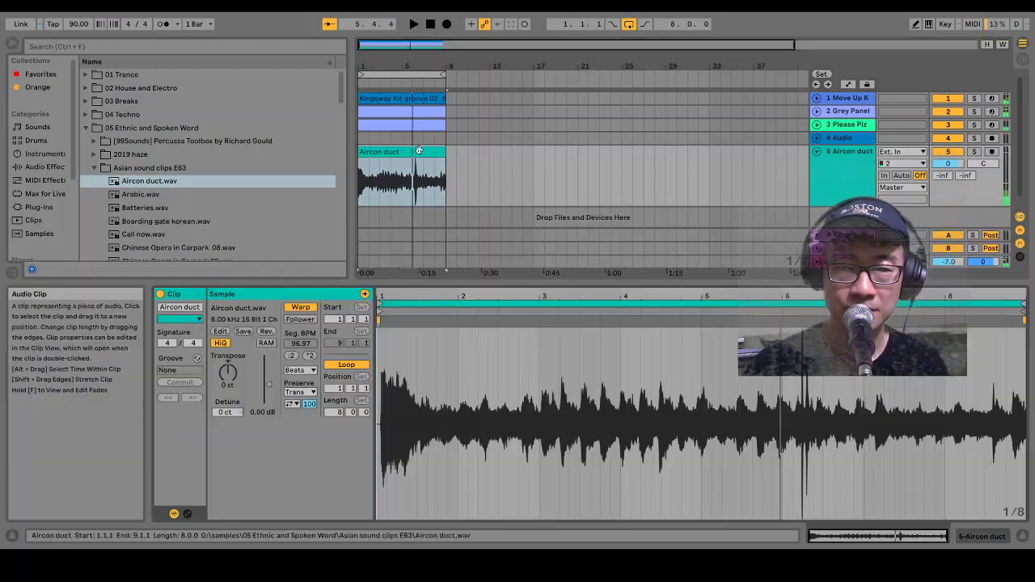
- Mute the Grey Panel and Please Pizza Pluck tracks and play the Aircon duct clip against the drum groove
double_click(404, 203)
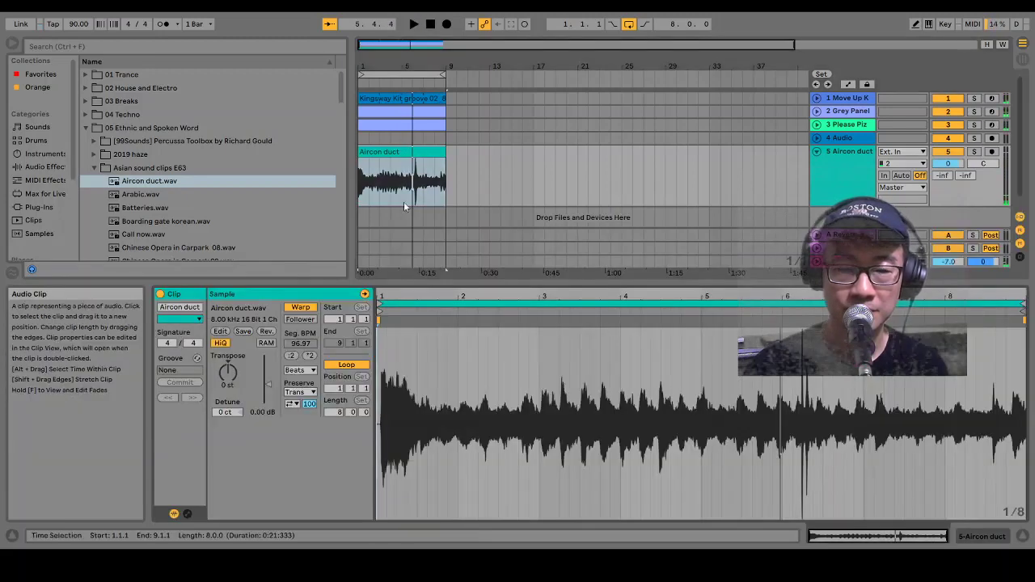
click(379, 330)
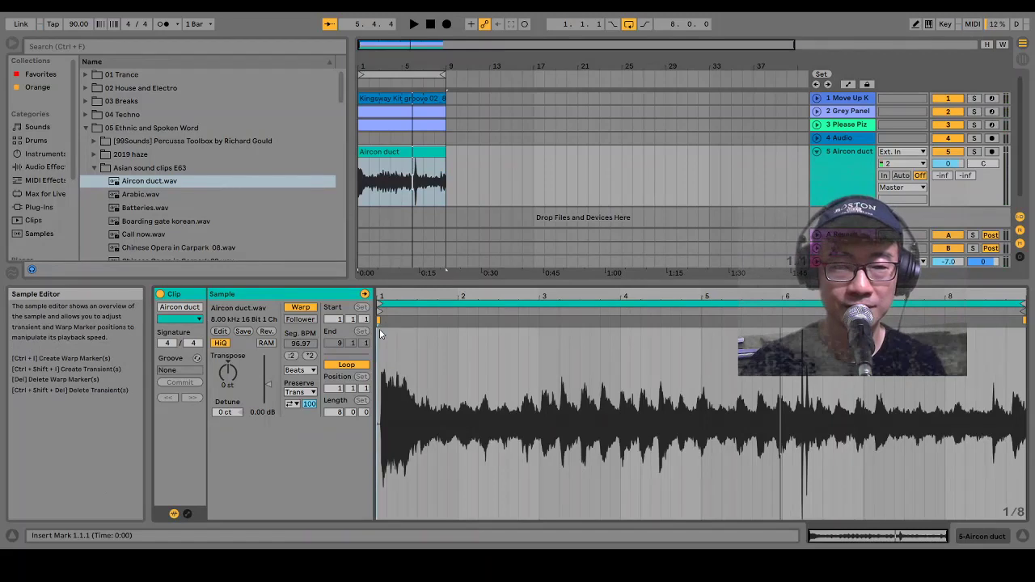
key(ctrl+a)
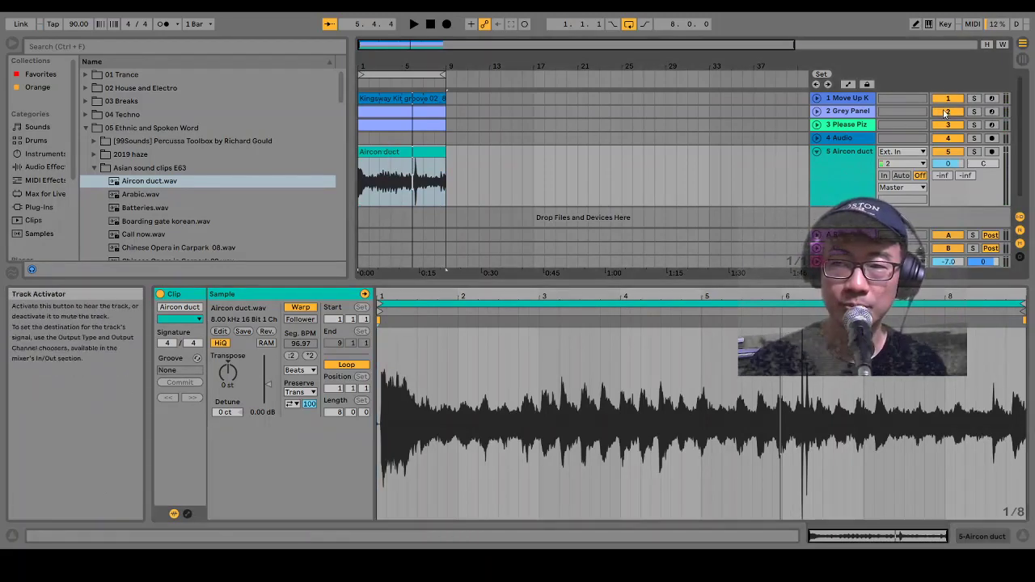
drag(948, 111, 947, 125)
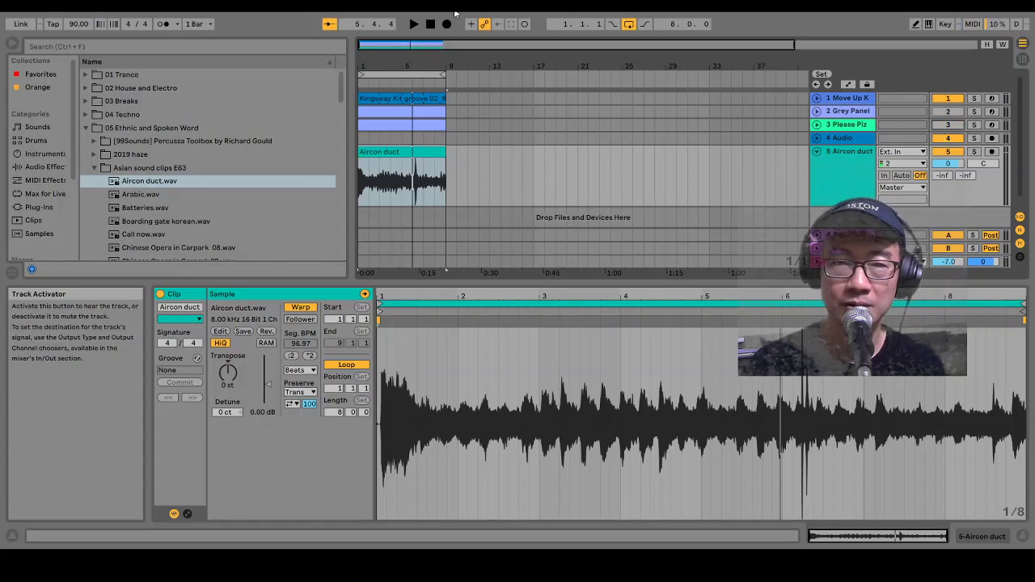
click(414, 25)
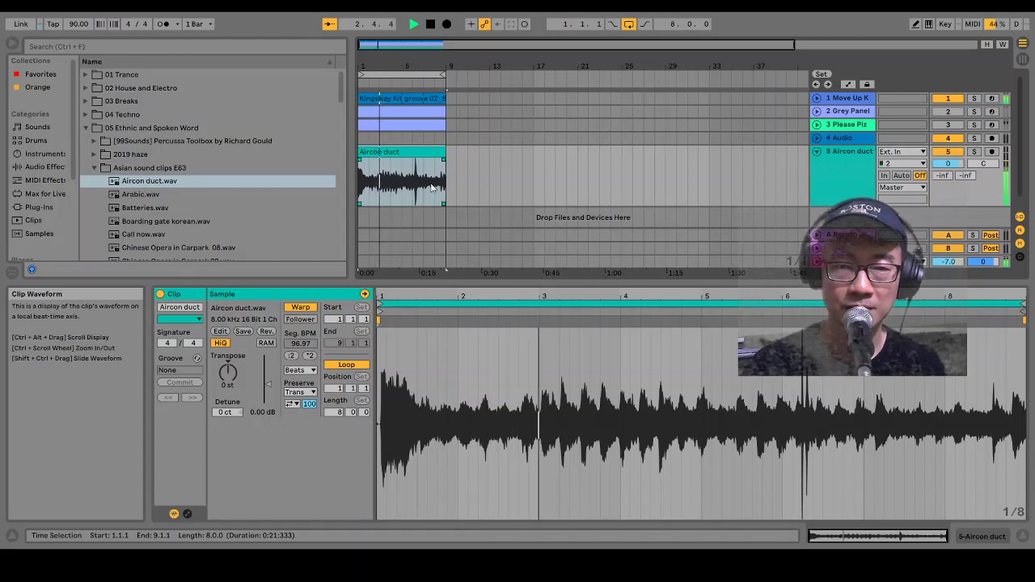
- Fold the Aircon duct track, insert a new MIDI track below it and load the default Simpler instrument there
click(817, 151)
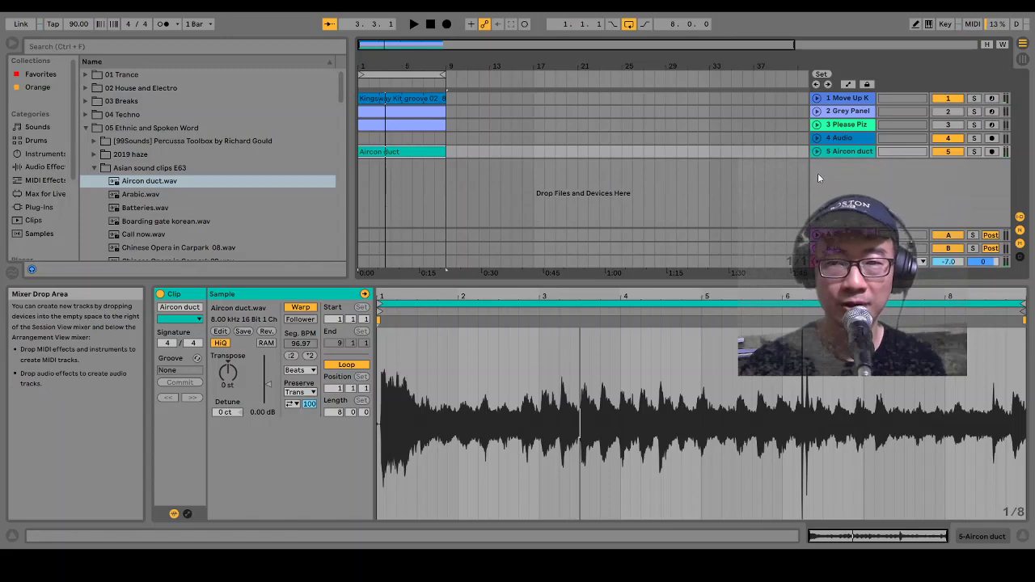
click(819, 172)
key(ctrl+shift+t)
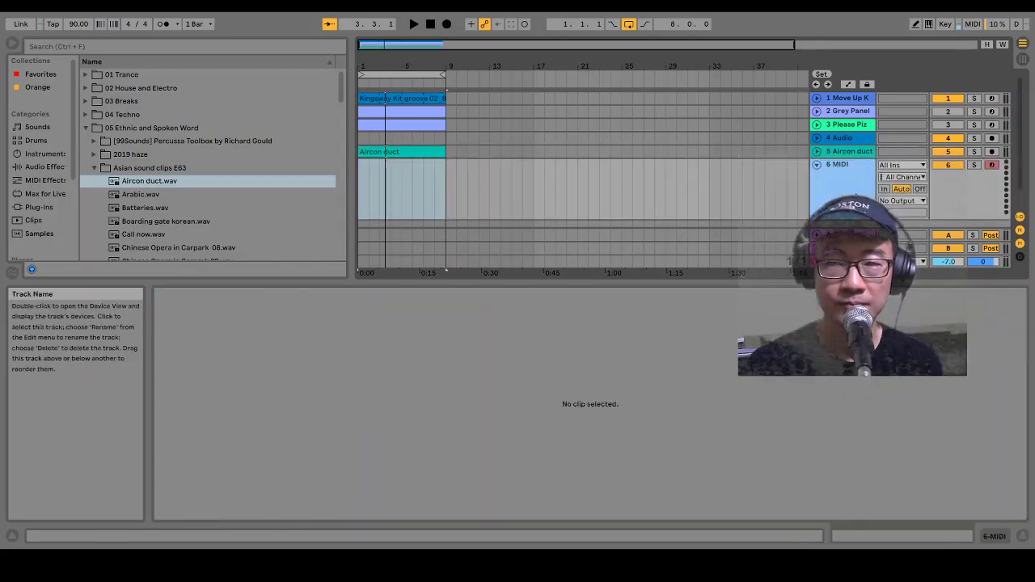
click(55, 155)
click(105, 195)
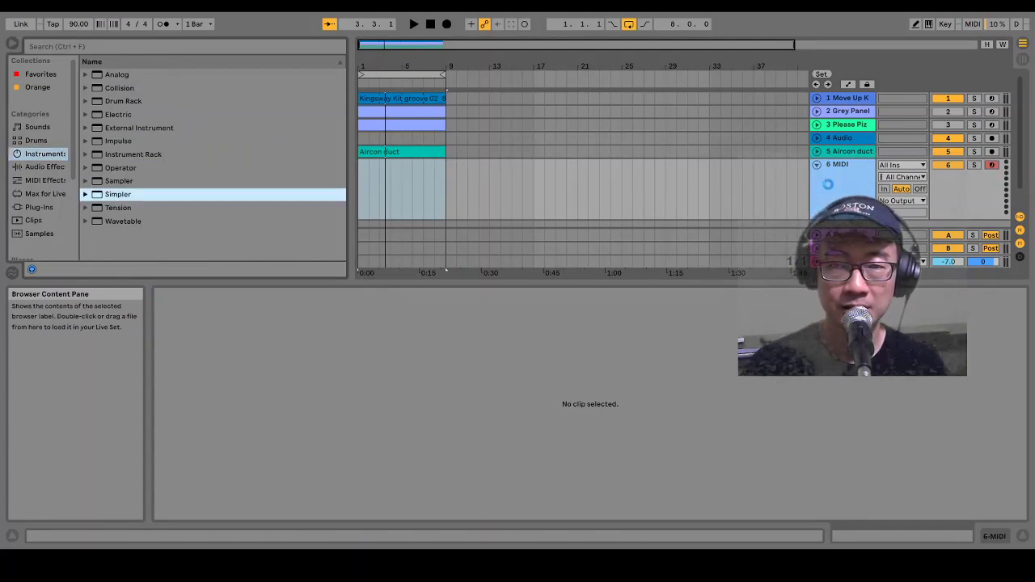
key(Return)
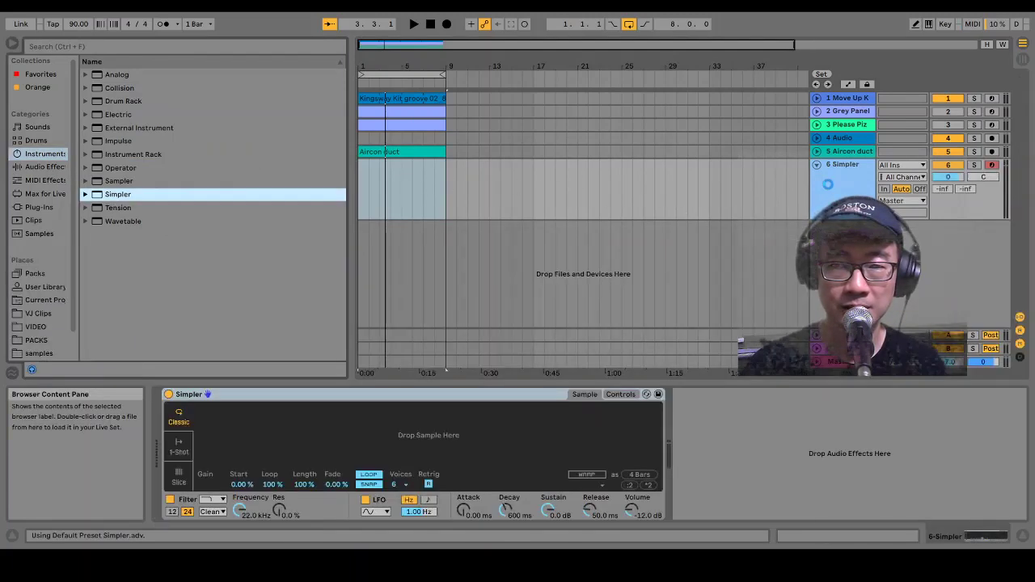
- Load the Aircon duct audio clip from the arrangement into Simpler as its sample
click(392, 153)
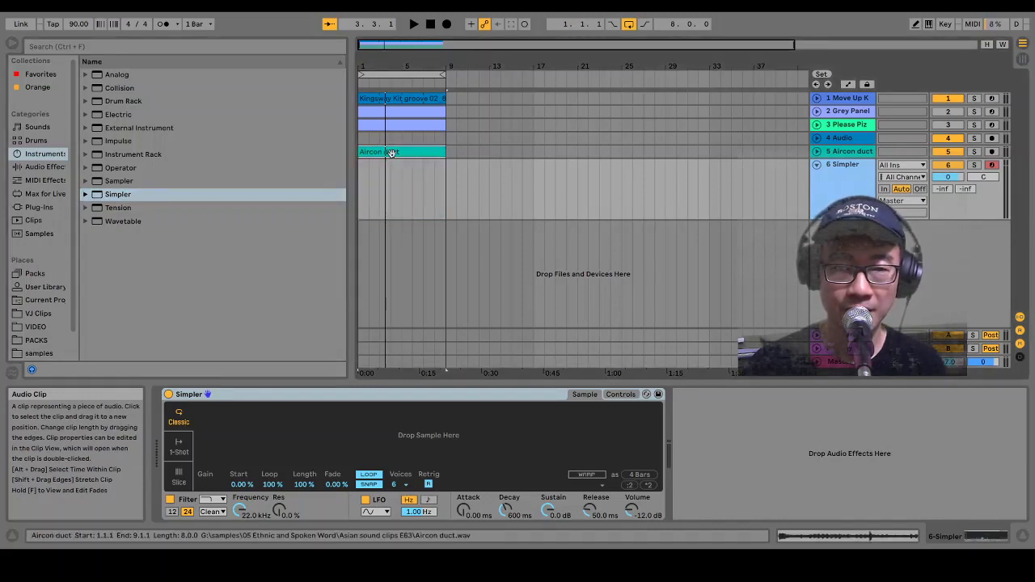
drag(391, 152, 346, 312)
drag(358, 434, 359, 432)
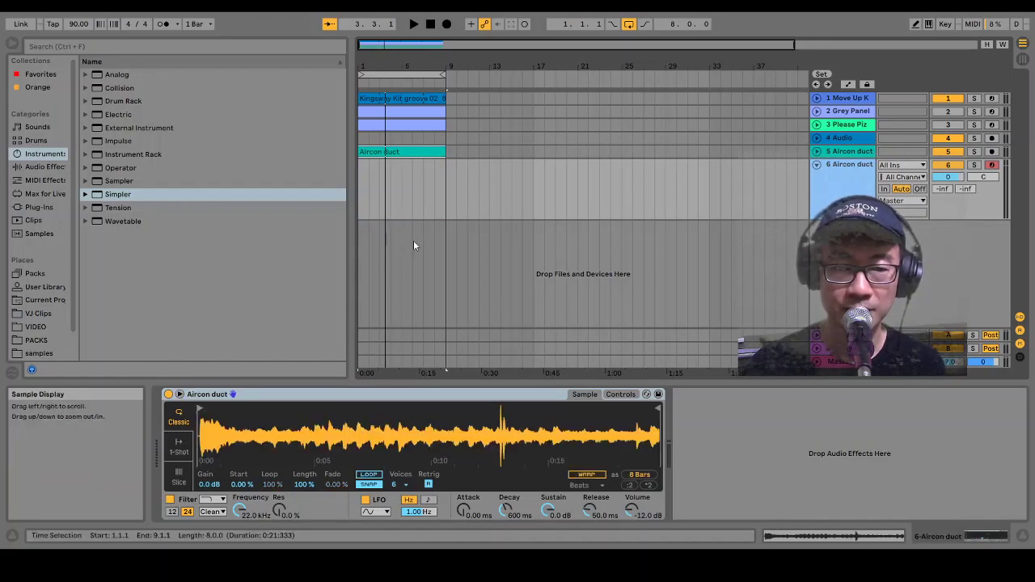
- Copy the Please Pizza Pluck MIDI clip to bar 1 of the Simpler track and play it back
click(394, 112)
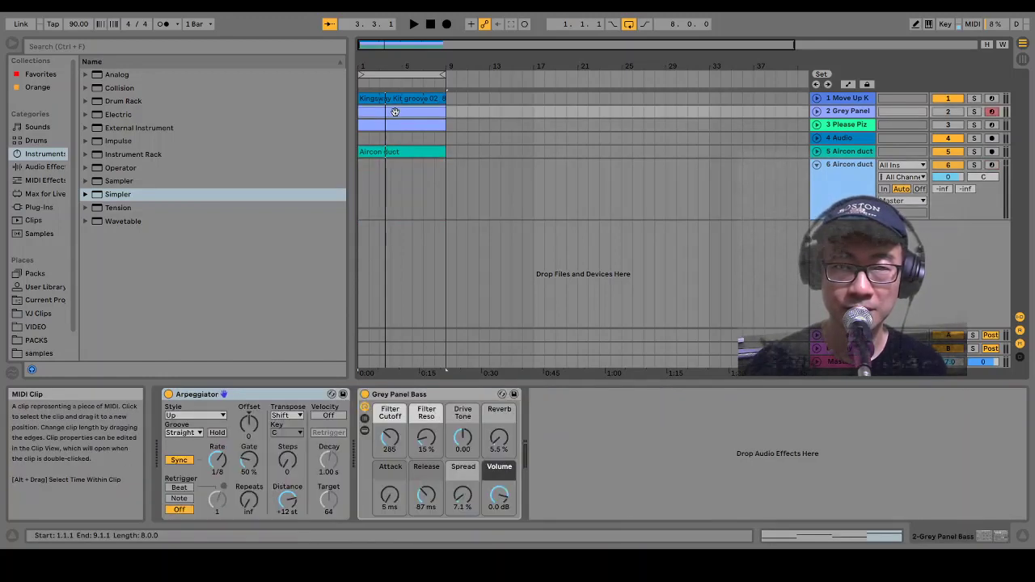
click(395, 124)
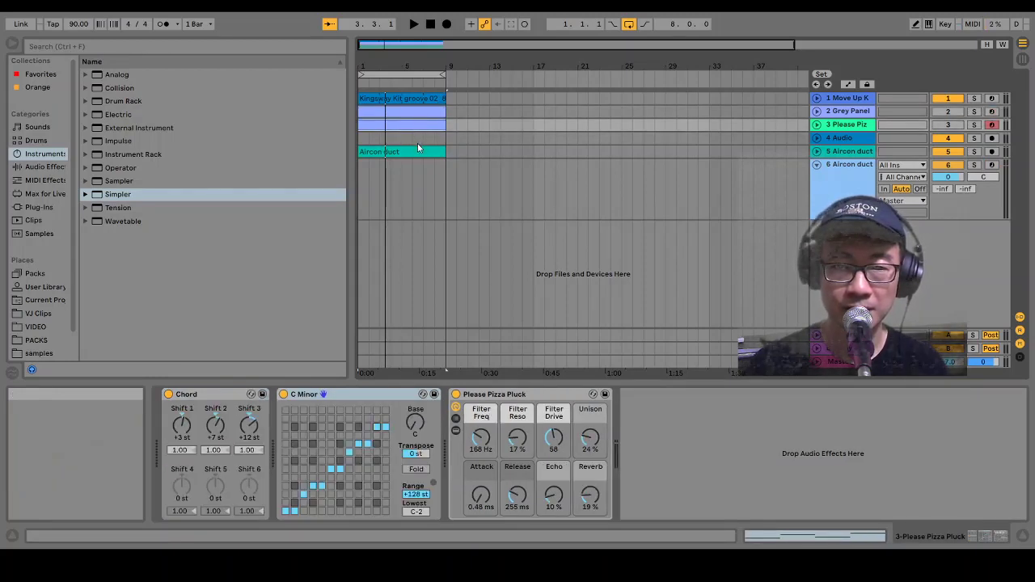
click(361, 172)
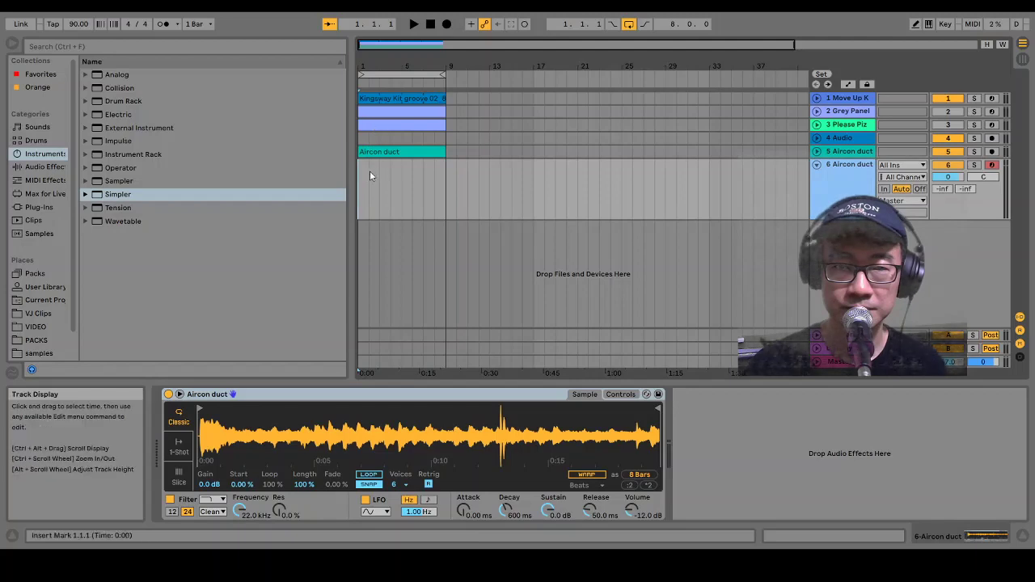
click(396, 126)
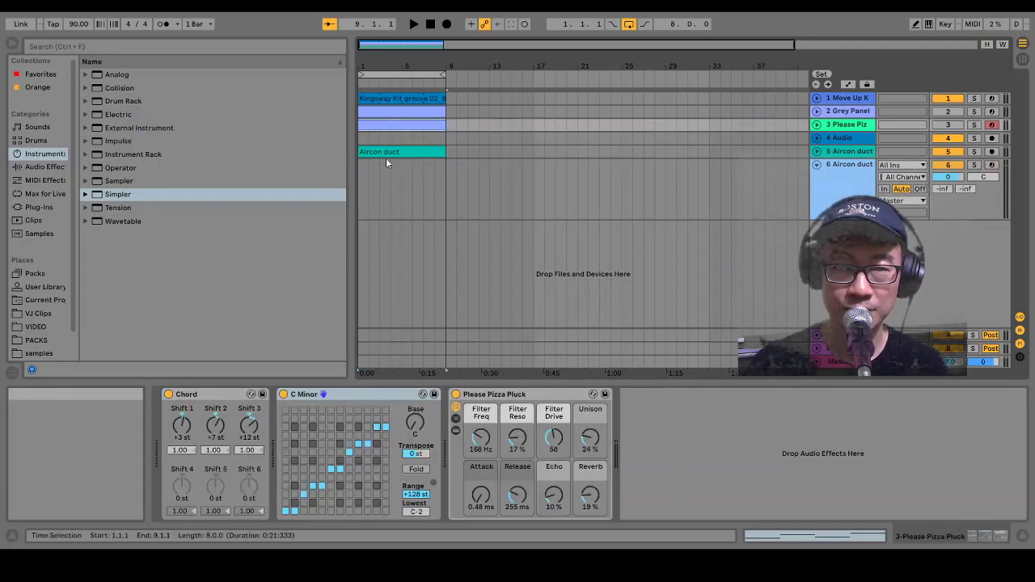
click(360, 176)
key(ctrl+v)
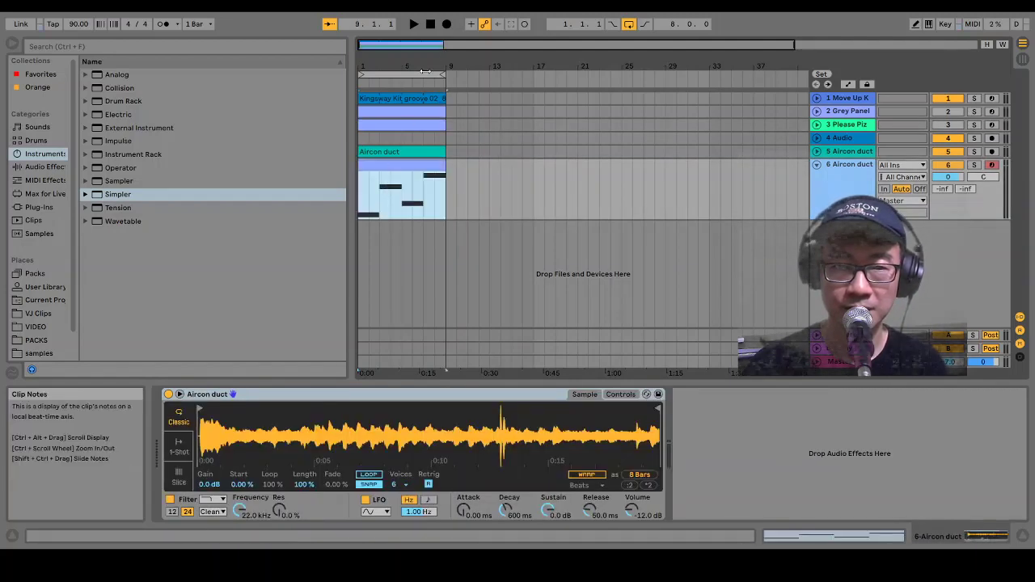
click(413, 23)
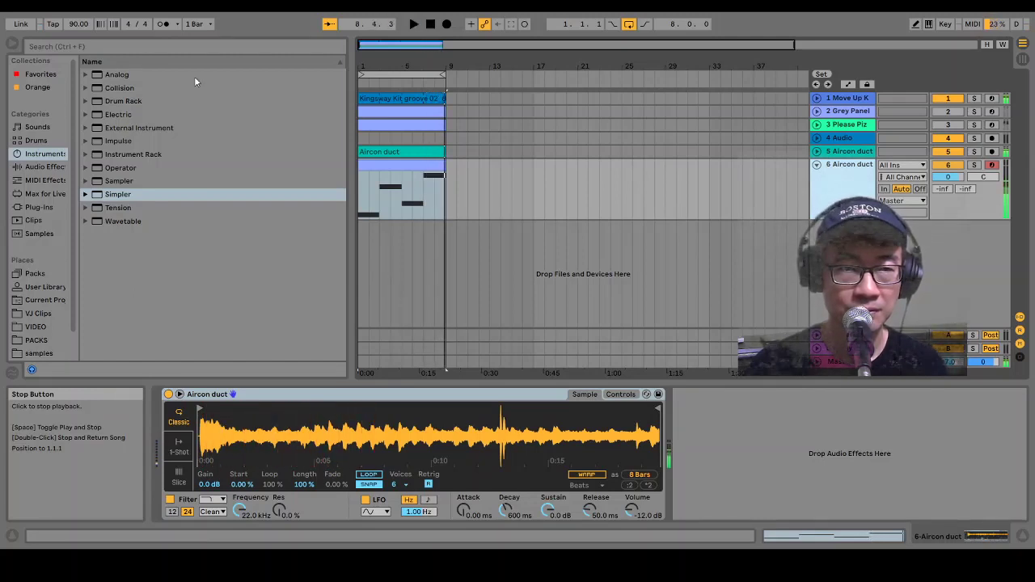
- Insert the Bouncy Chords preset of the Arpeggiator MIDI effect before Simpler and play the arpeggiated sample
click(40, 179)
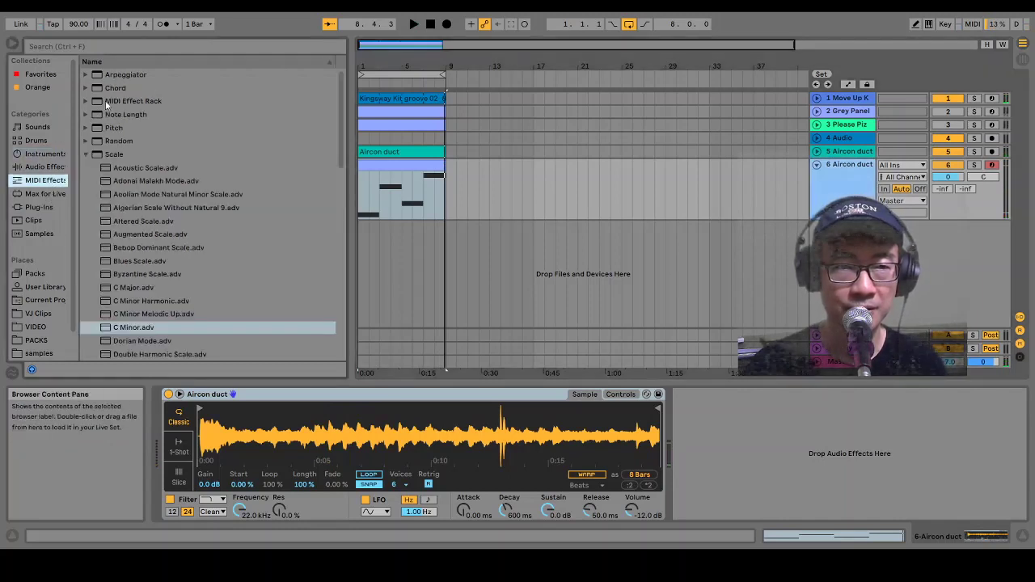
click(85, 76)
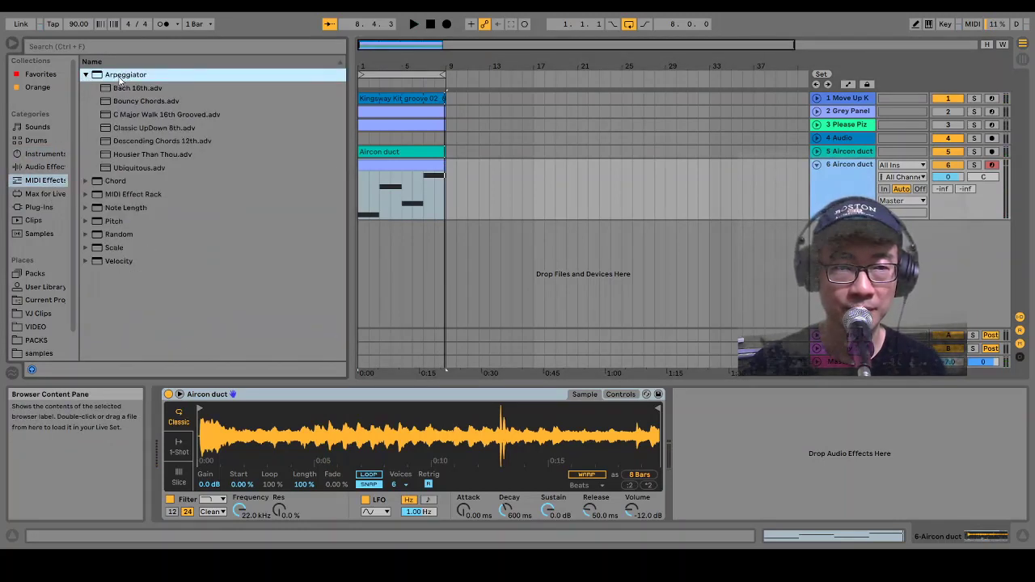
click(148, 100)
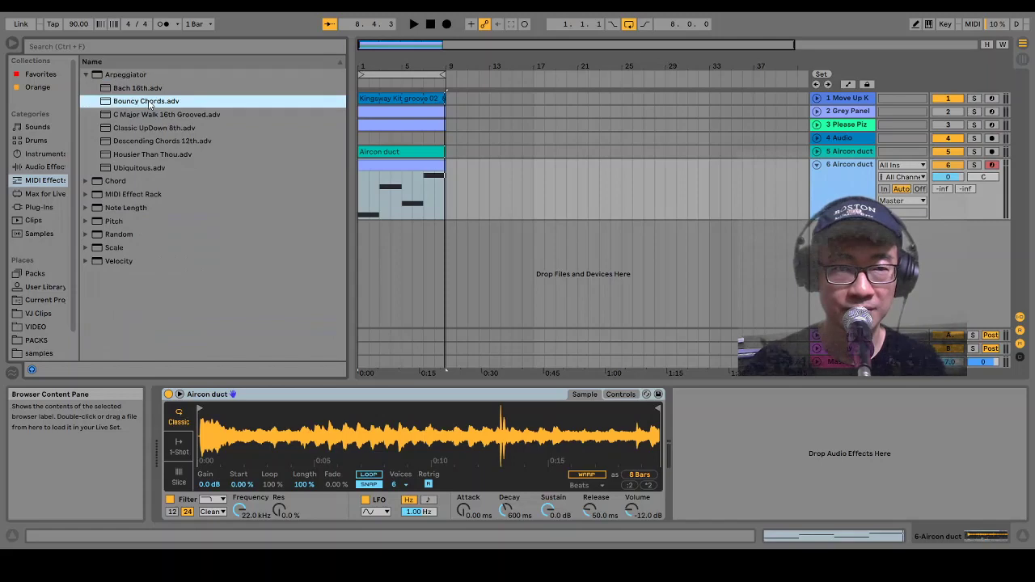
drag(151, 388, 162, 416)
click(412, 25)
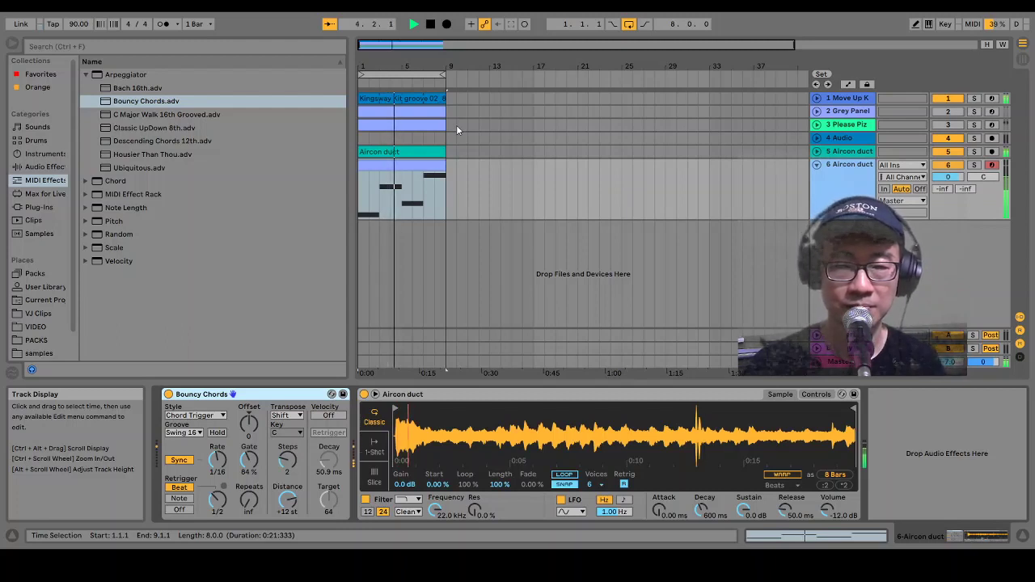
click(430, 24)
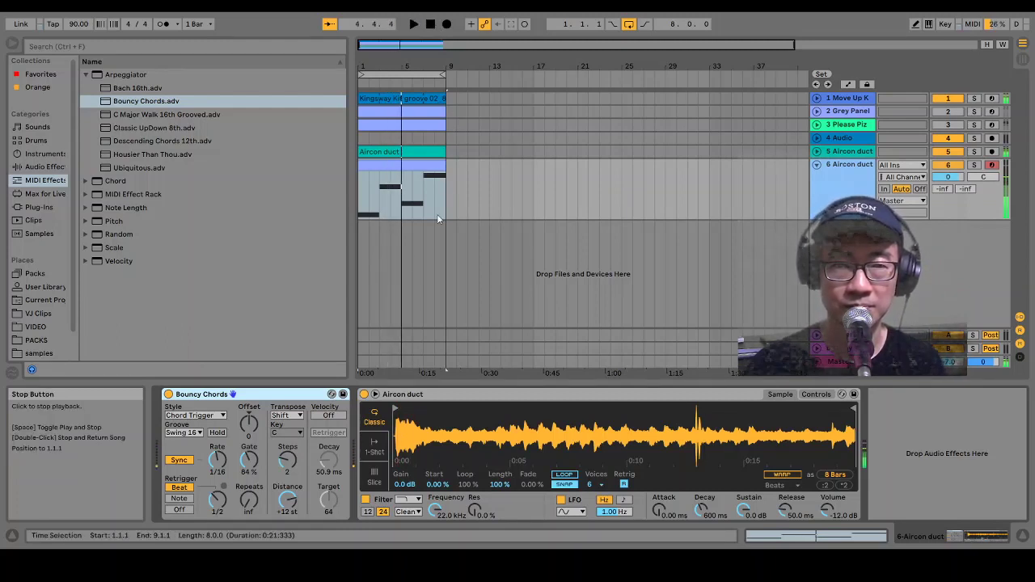
- Switch Simpler to Slice mode with Slice By set to Beat and play the sliced result
click(375, 478)
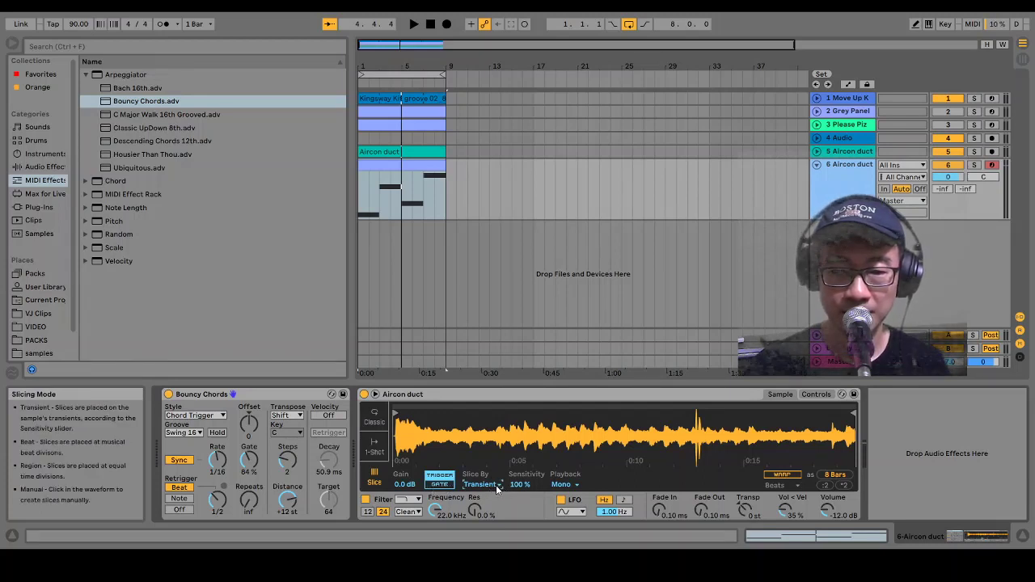
key(Down)
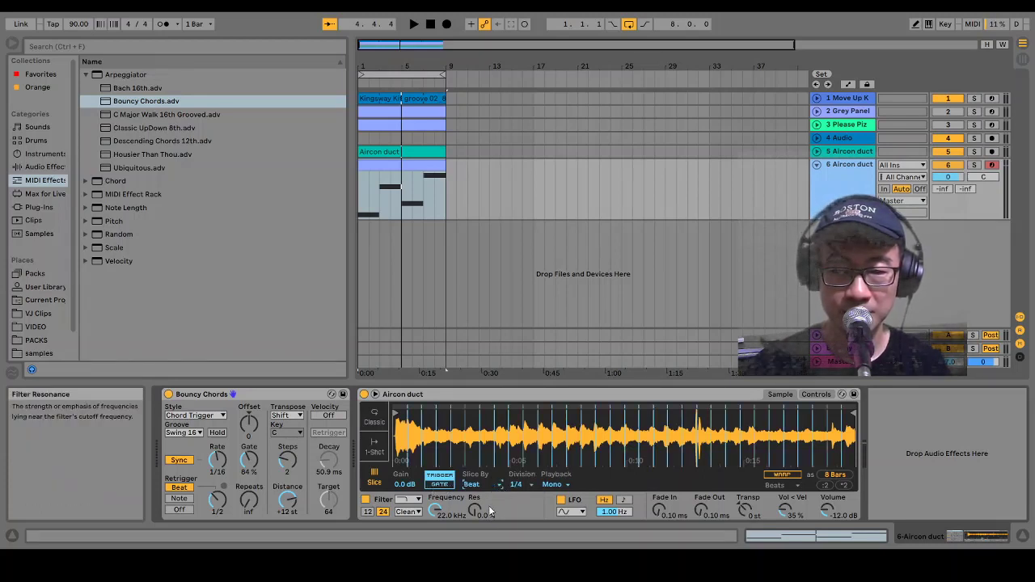
click(414, 24)
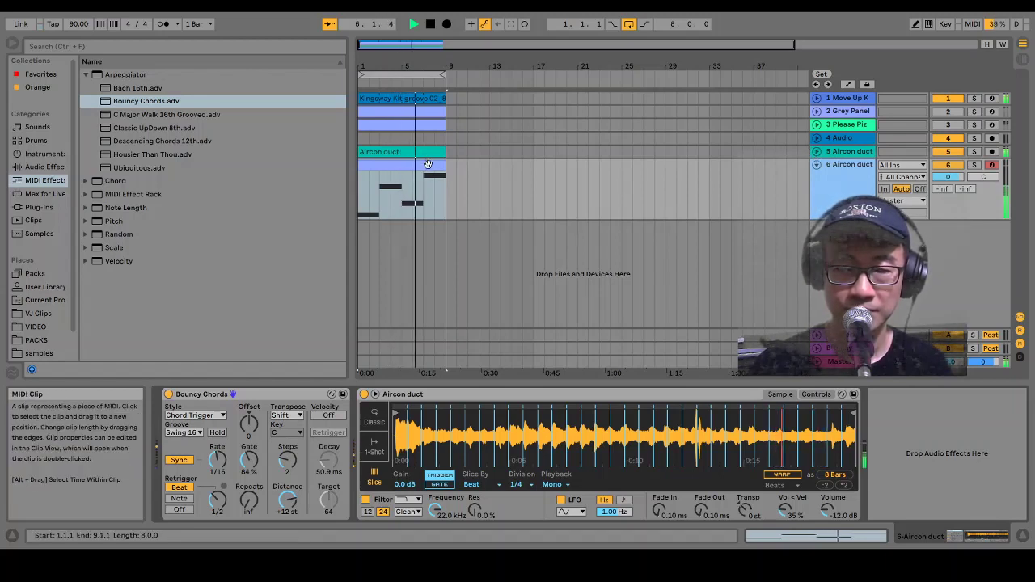
key(space)
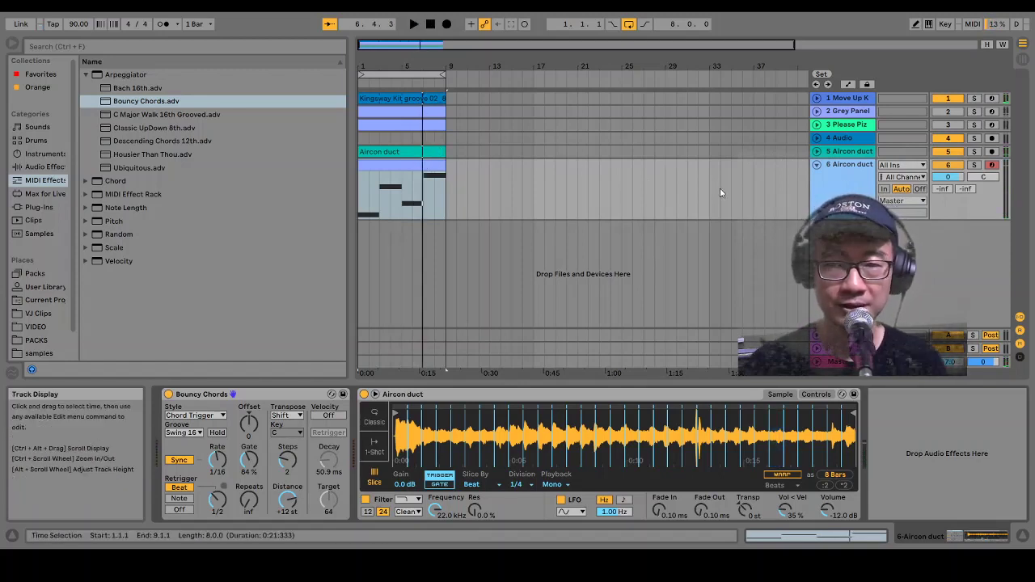
- Fold the Simpler track, mute both Aircon duct tracks and insert a new audio track below them
click(817, 165)
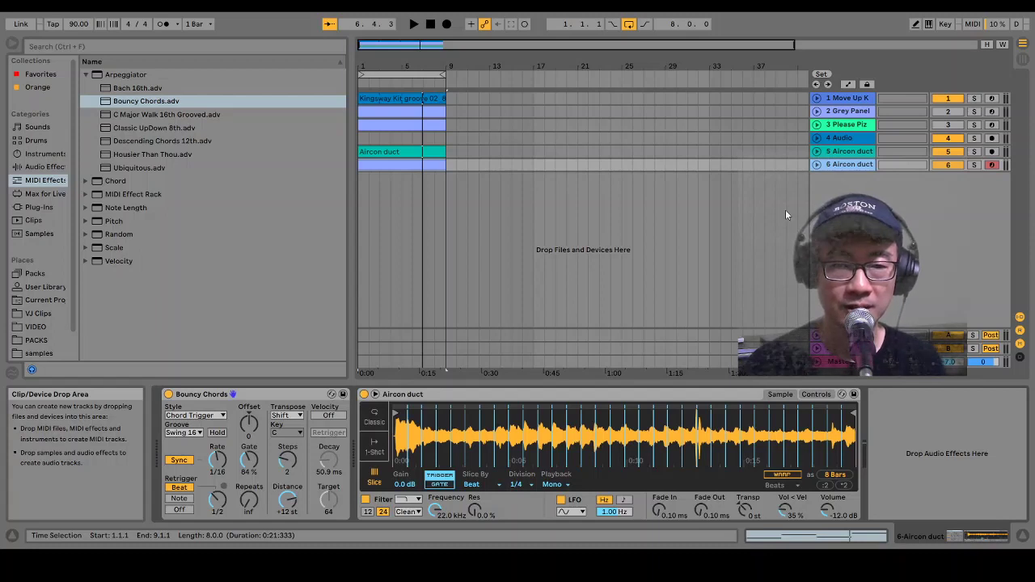
click(948, 151)
click(943, 166)
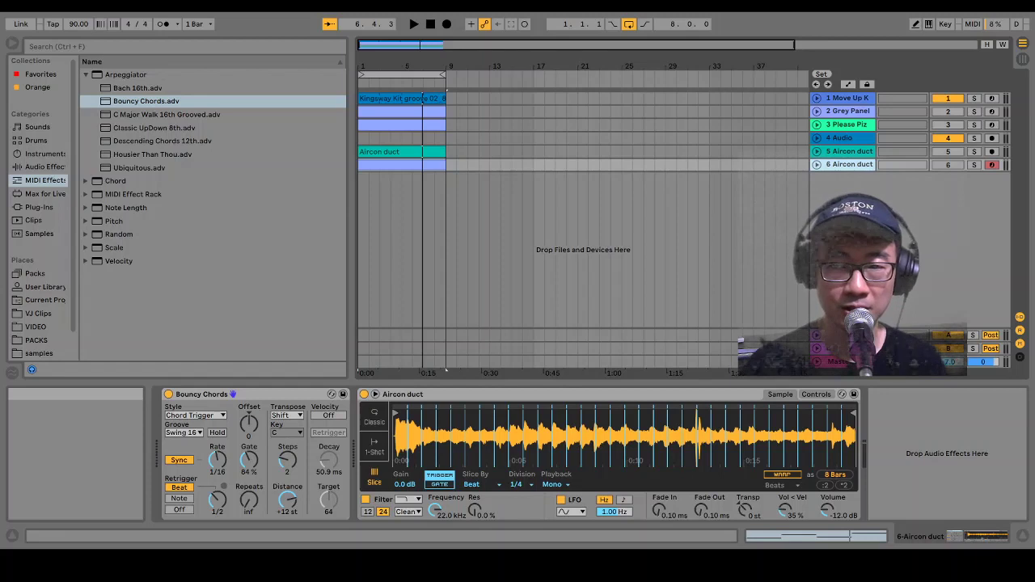
key(ctrl+t)
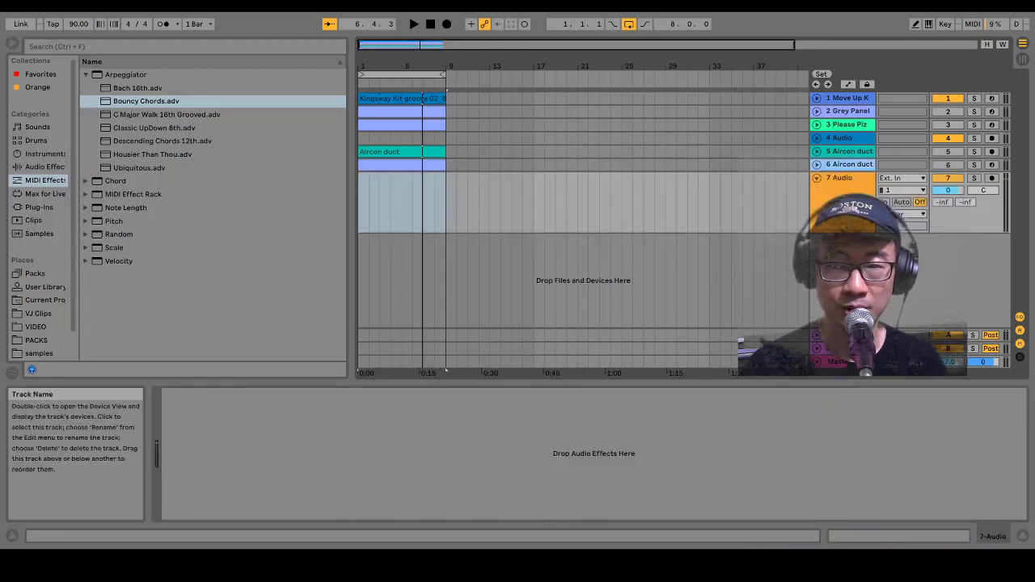
- Arm the 7 Audio track, set its external input channel to 2 and record a short melody from bar 1
click(993, 179)
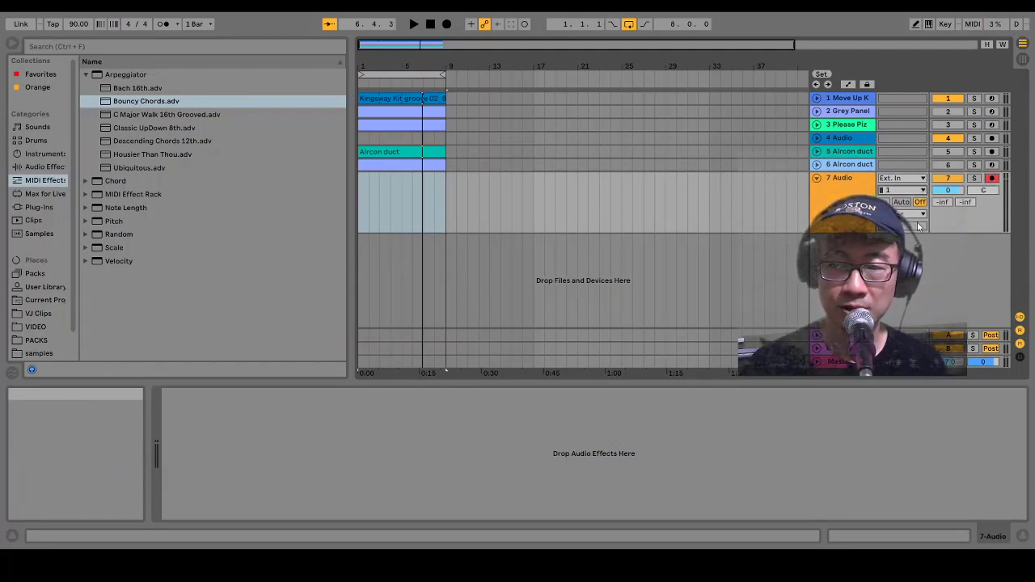
click(901, 190)
click(898, 204)
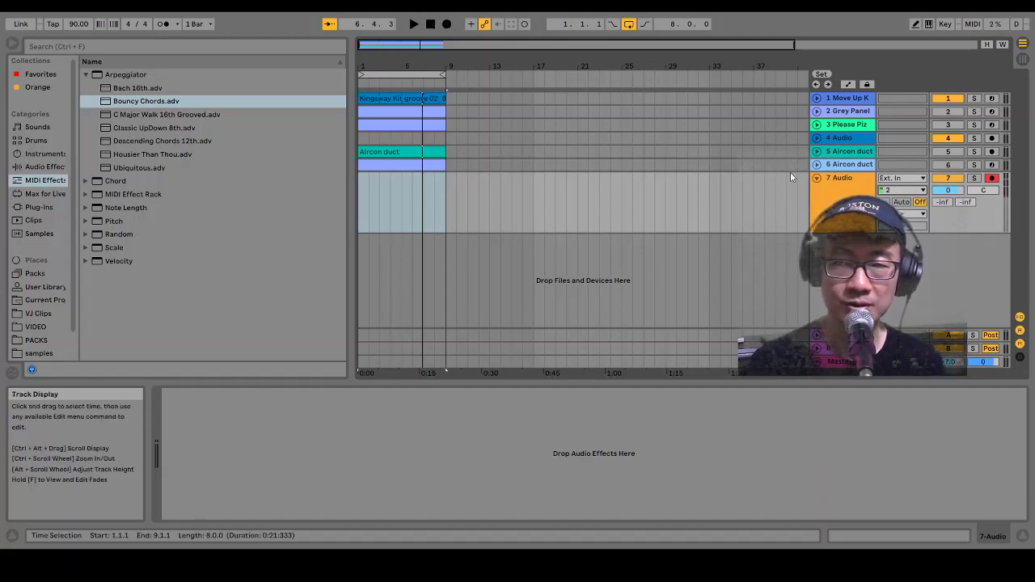
click(430, 26)
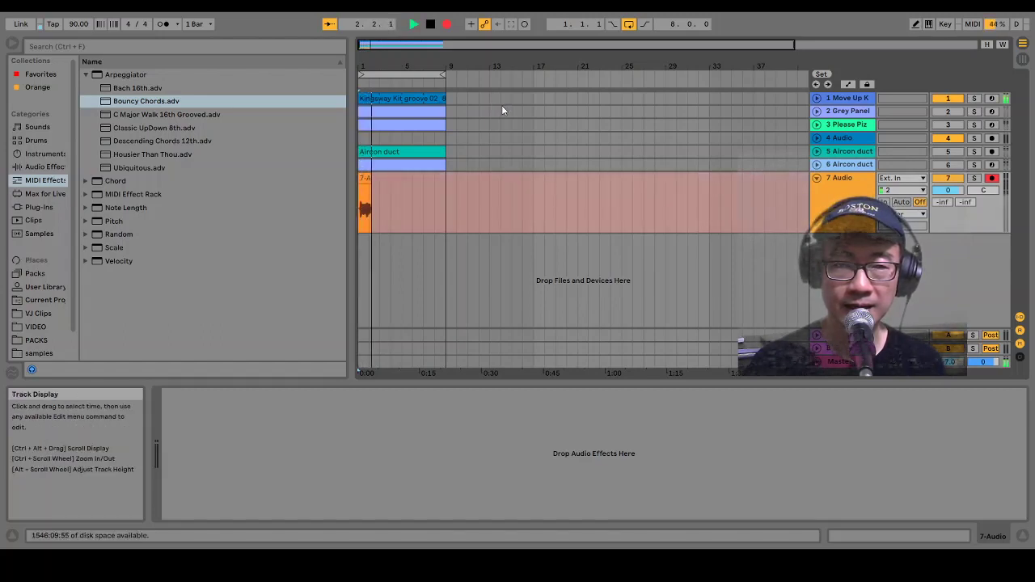
click(431, 25)
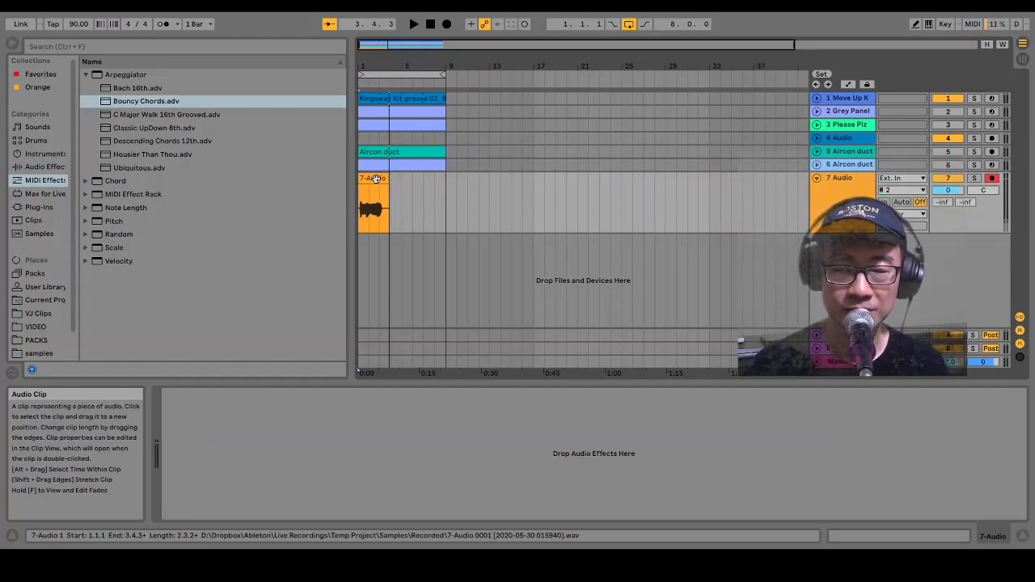
- Open the recorded 7-Audio clip to inspect its waveform and play it back with the drum groove
double_click(375, 178)
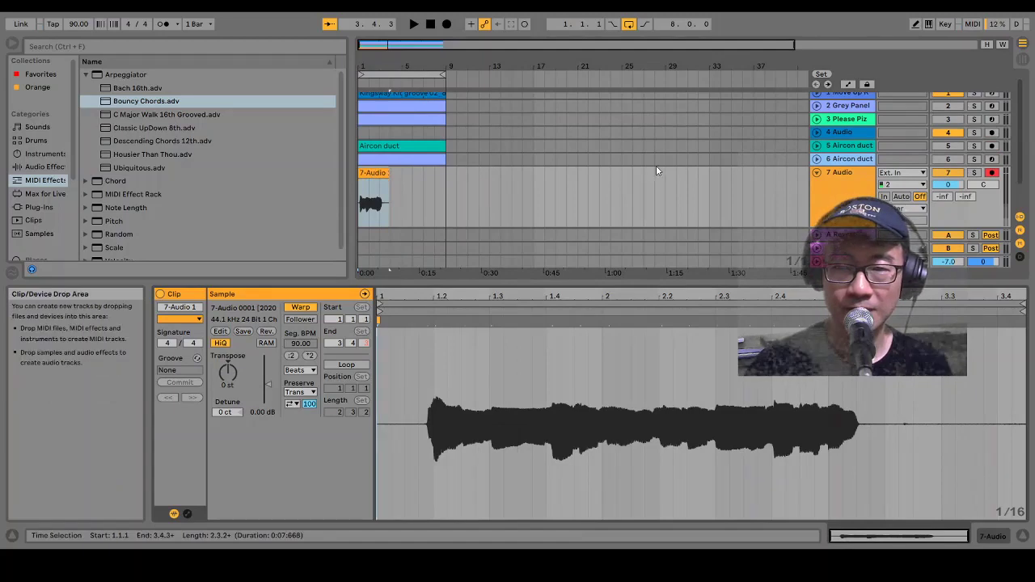
click(372, 173)
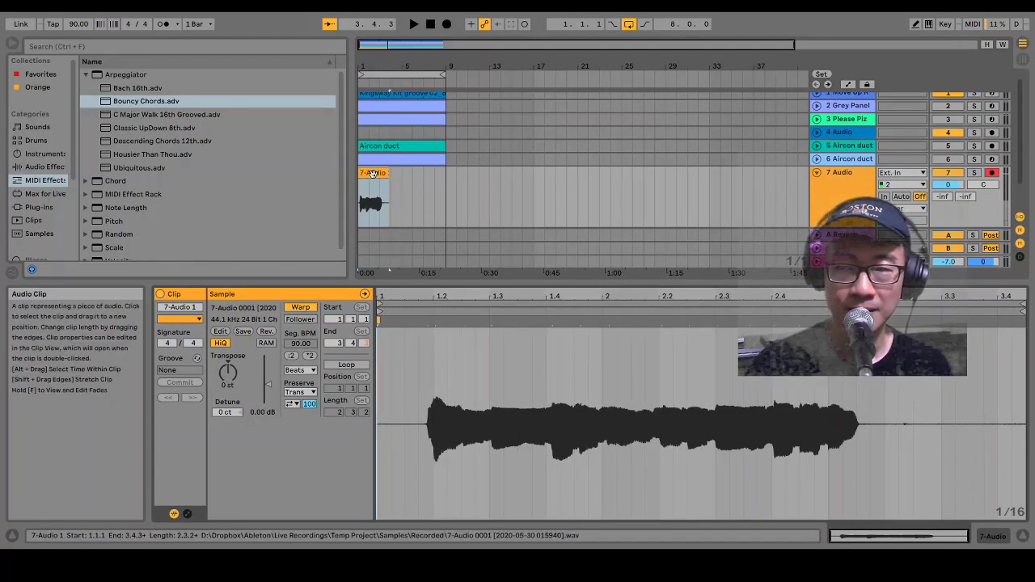
click(413, 23)
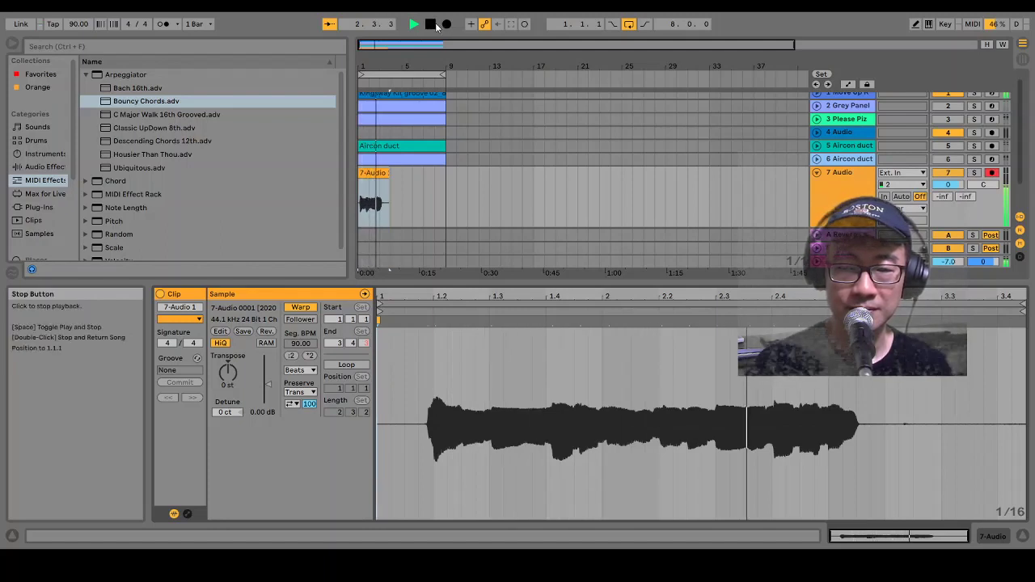
click(437, 26)
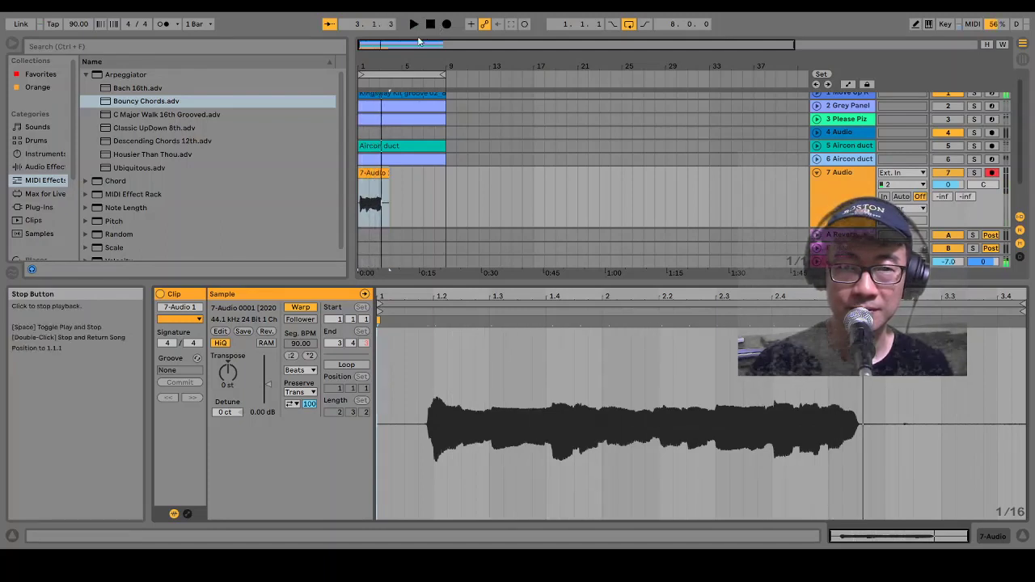
- Convert the recorded clip's melody to a new MIDI track, unfold that track and play it, muting the 7 Audio track
click(375, 174)
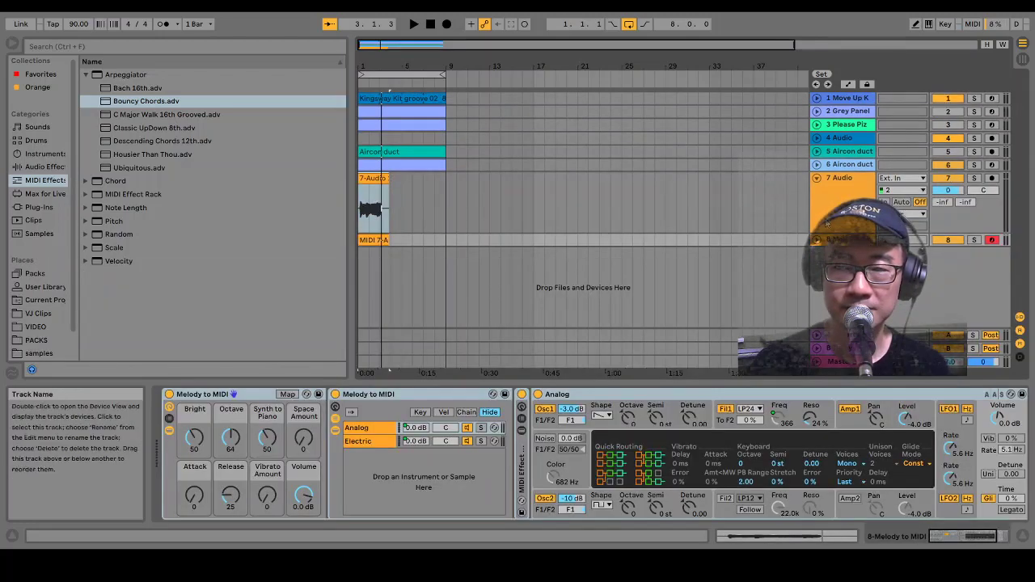
click(817, 240)
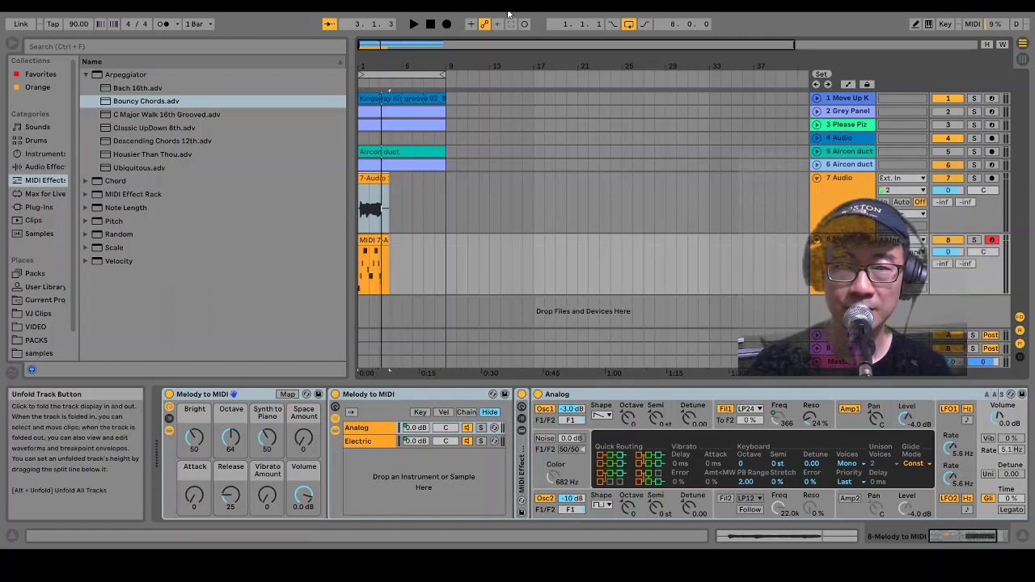
click(413, 24)
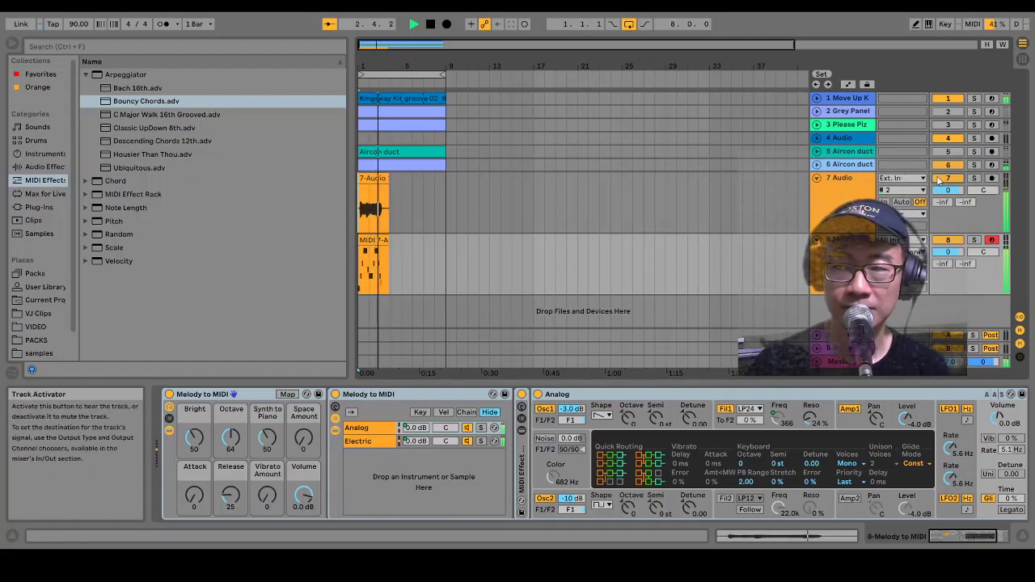
click(431, 25)
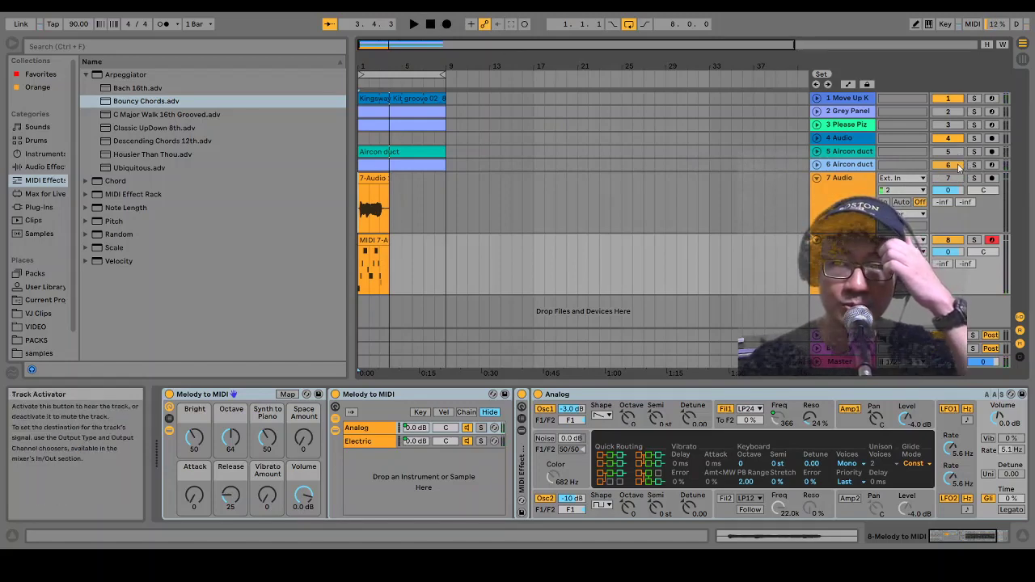
- Mute the second Aircon duct track, then open the converted melody clip's notes and play them back
click(370, 178)
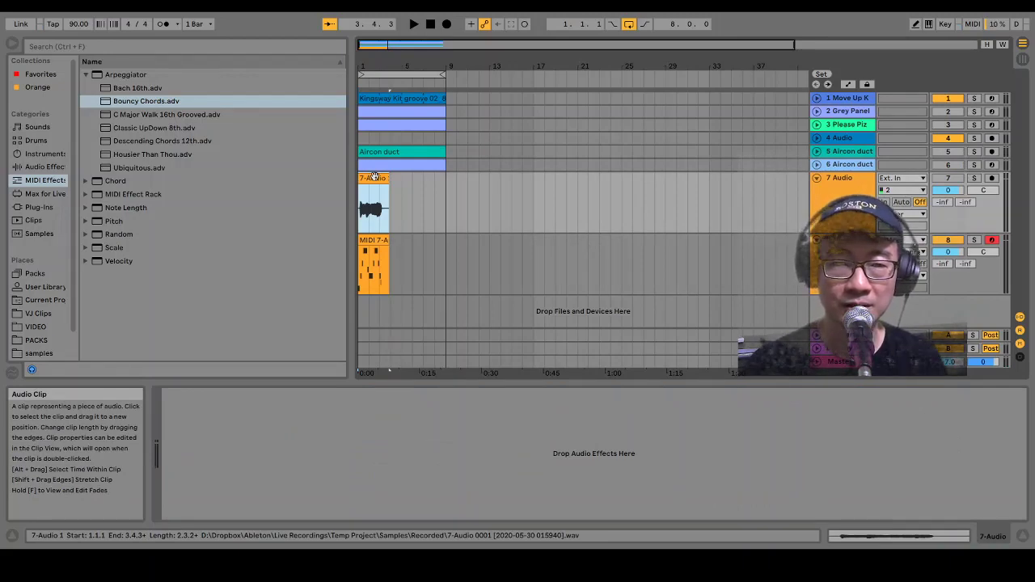
click(376, 241)
double_click(376, 242)
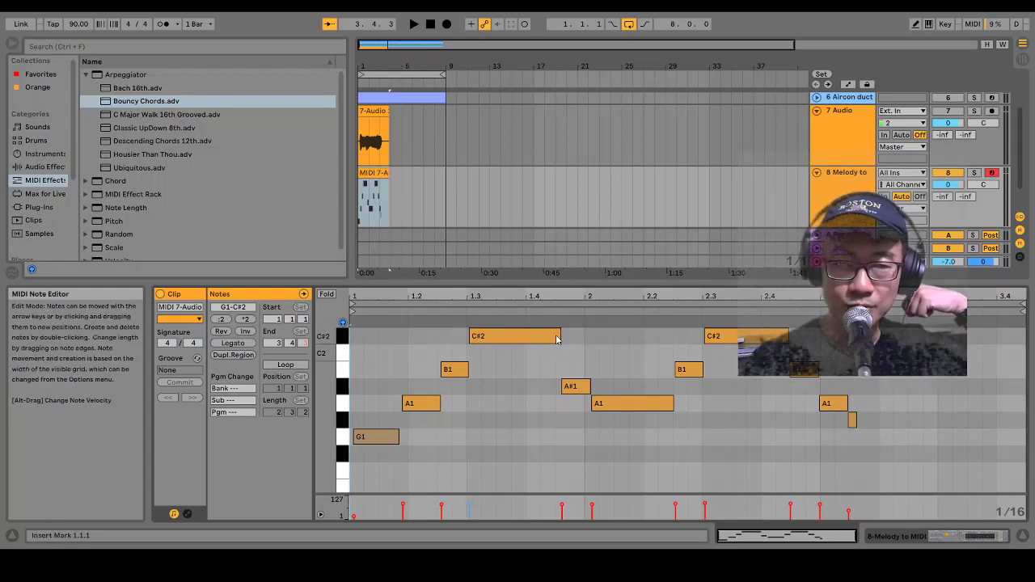
click(414, 25)
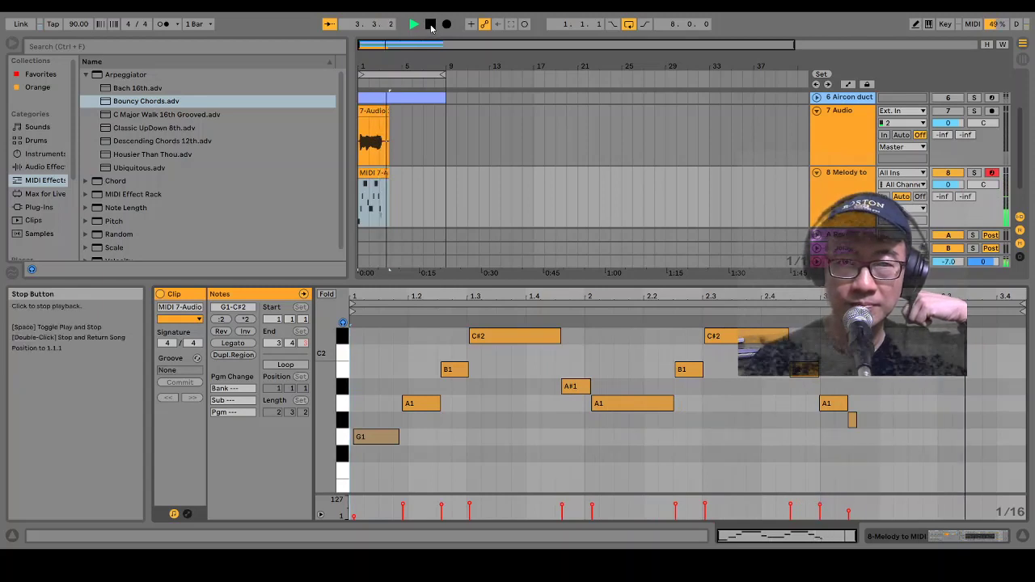
click(431, 26)
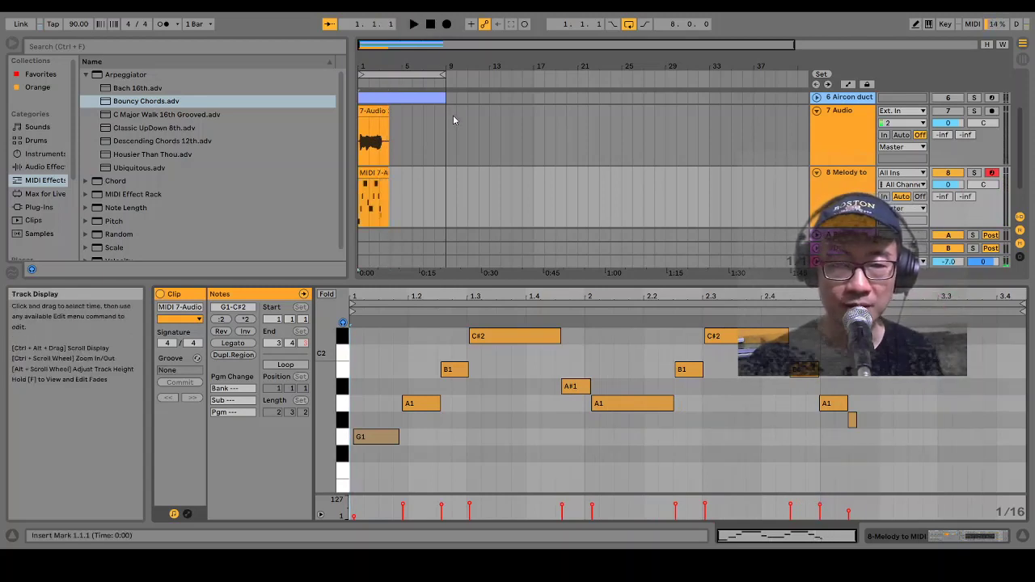